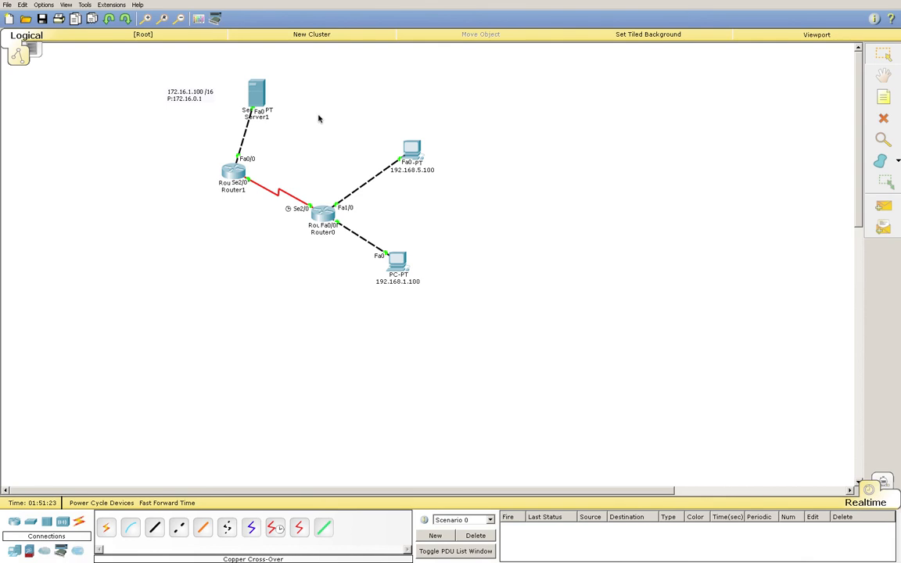
Step: Add a default static route on Router0 with network 0.0.0.0, mask 0.0.0.0 and next hop 10.0.0.2
mouse_move(230, 92)
mouse_move(325, 213)
mouse_move(237, 174)
mouse_move(266, 92)
click(323, 220)
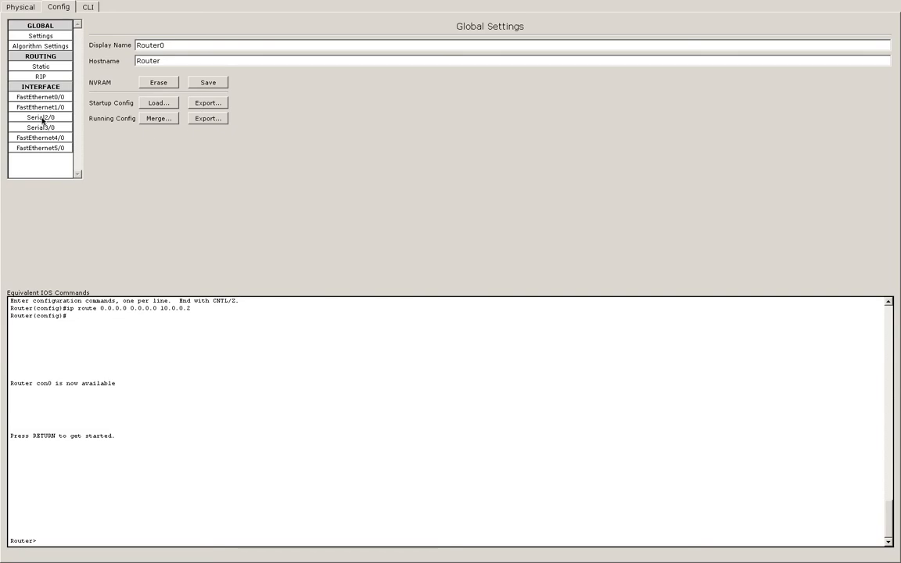
click(43, 67)
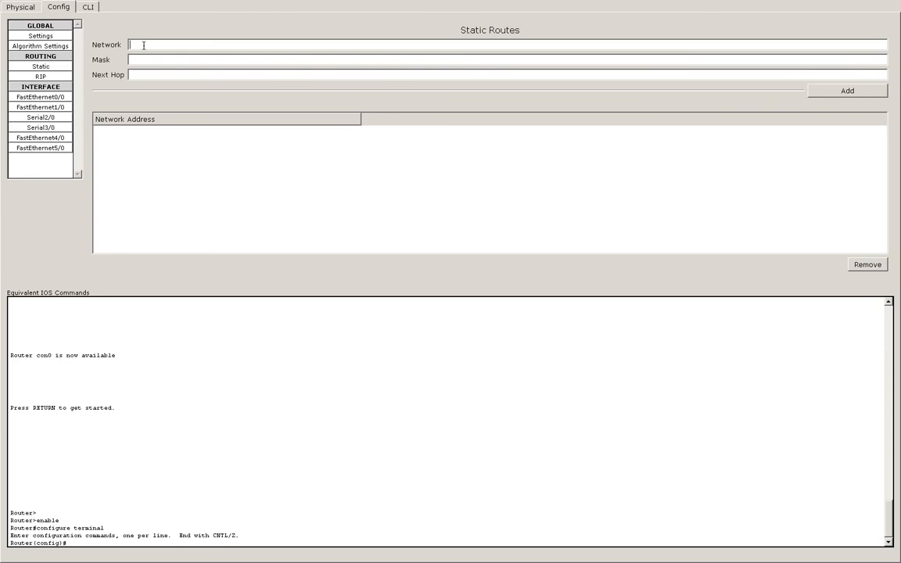
text(0.0.0.0)
click(149, 61)
text(0.0.0.0)
click(147, 73)
mouse_move(438, 548)
click(654, 540)
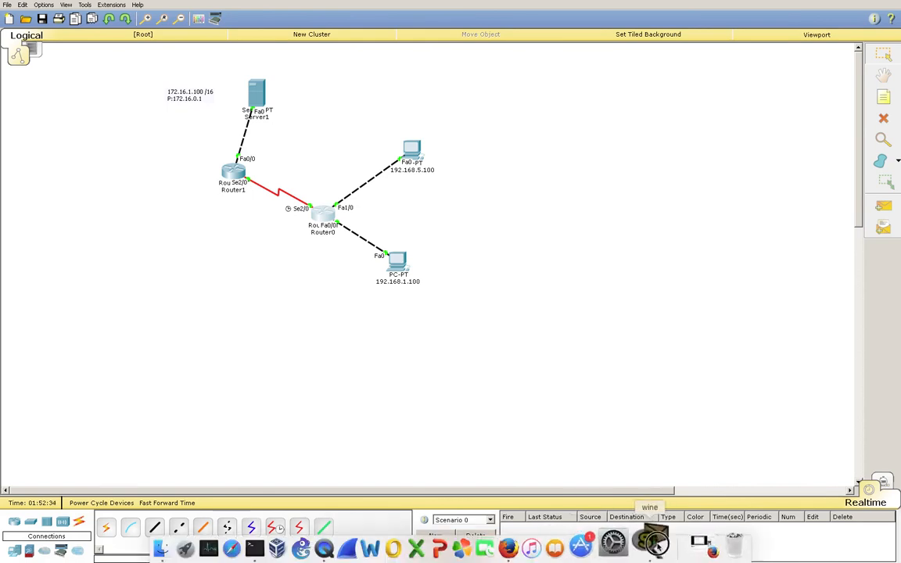
click(650, 539)
text(1)
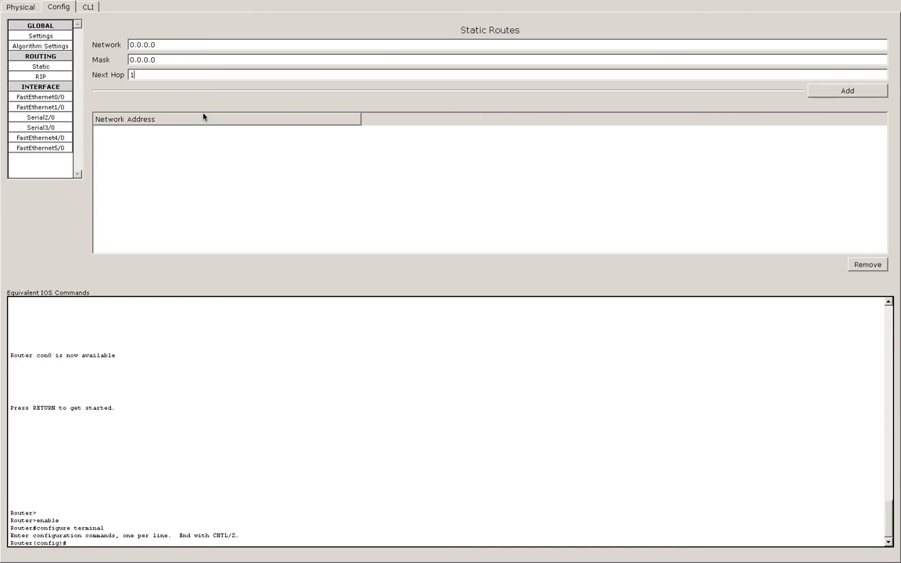
text(0.0.0.2)
click(827, 92)
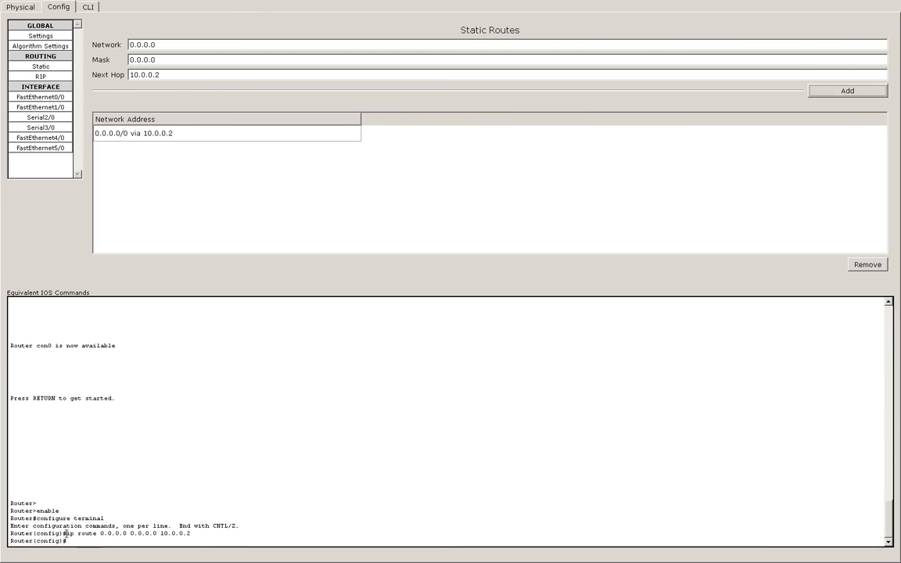
Step: Highlight the equivalent ip route command generated for Router0's default route, and close Router0's configuration window
drag(66, 534, 196, 534)
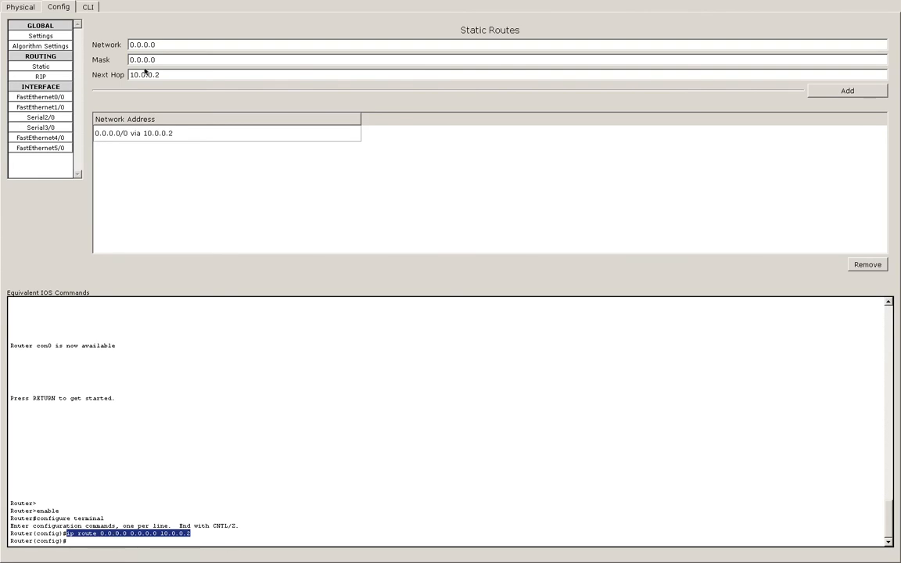
mouse_move(16, 16)
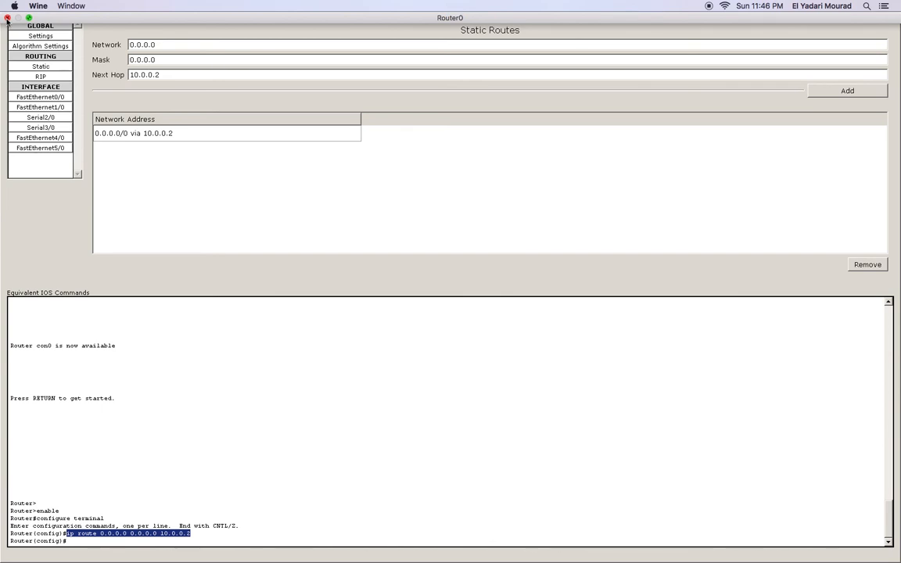
click(7, 19)
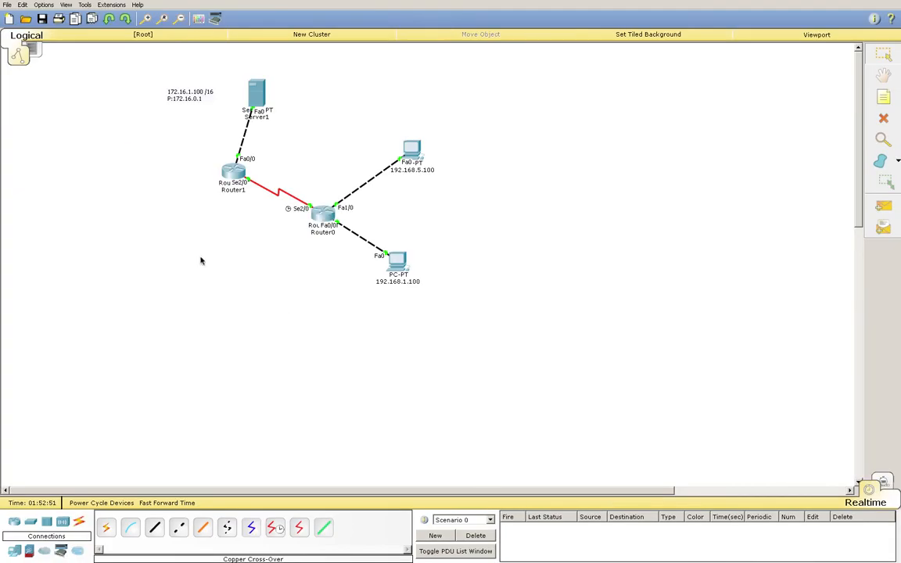
Step: Ping the server at 172.16.1.100 from the command prompt of PC 192.168.1.100
mouse_move(401, 264)
mouse_move(263, 93)
click(400, 266)
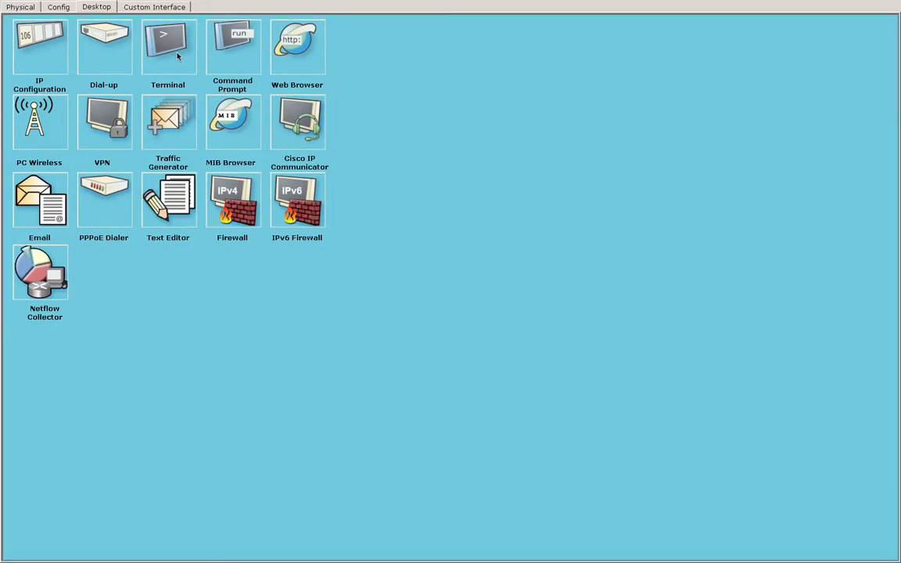
click(230, 56)
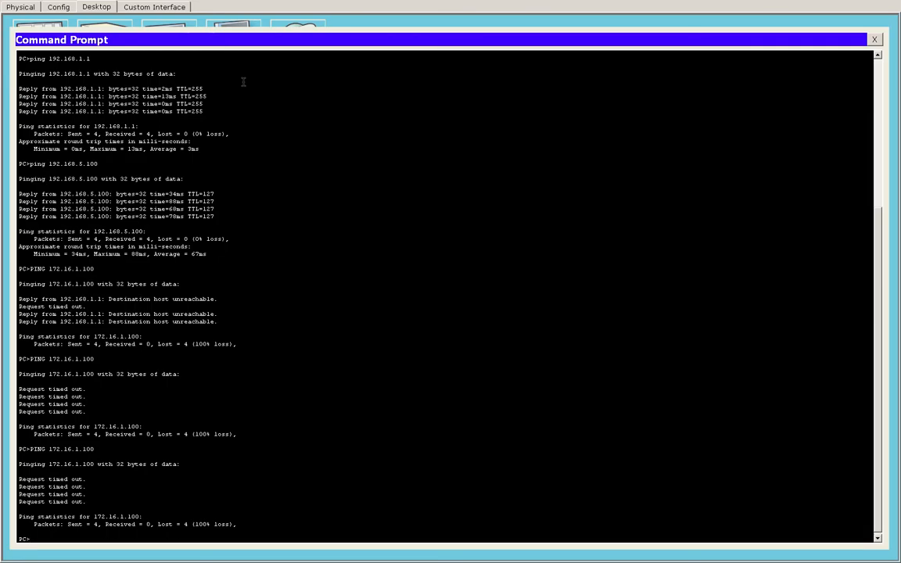
key(Up)
key(Return)
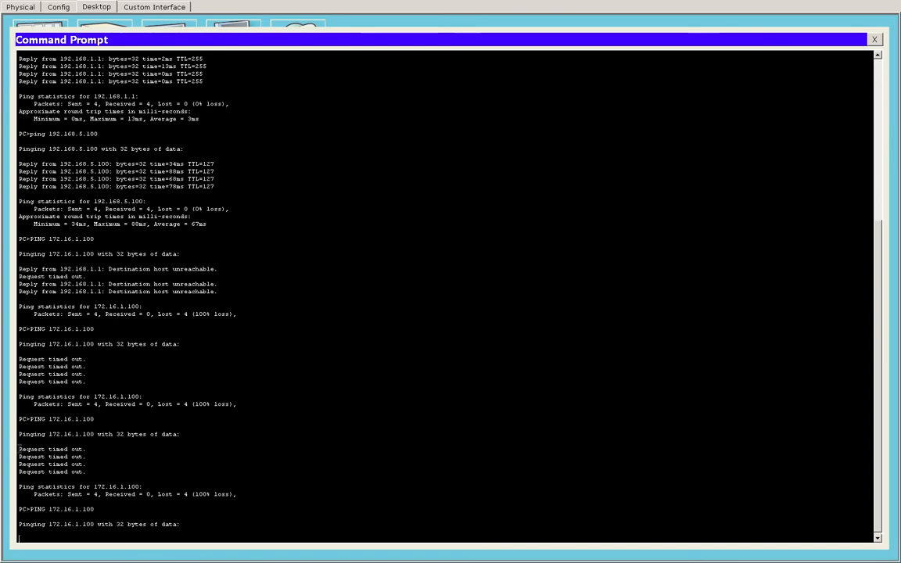
drag(17, 450, 103, 450)
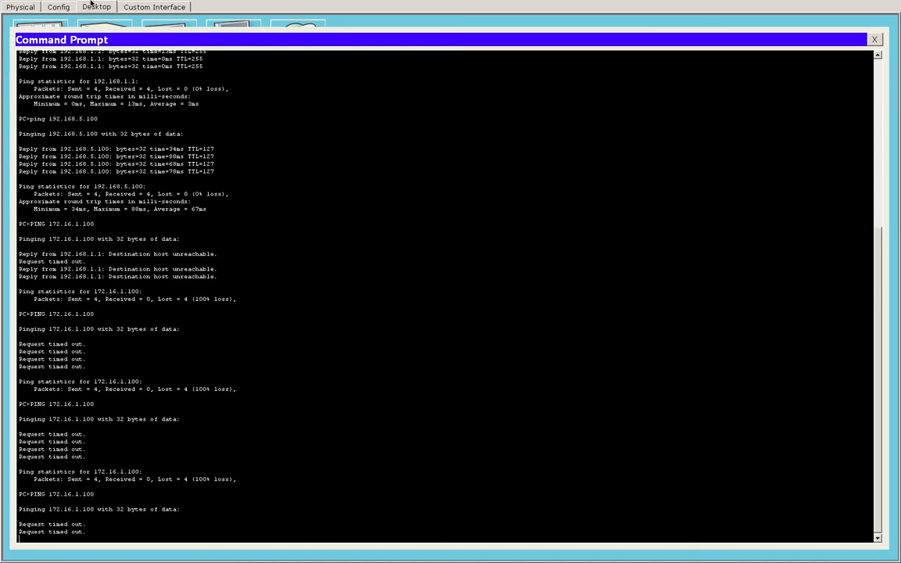
Step: Return from the PC's window to the network topology and open the command prompt of Server1
mouse_move(49, 4)
click(28, 18)
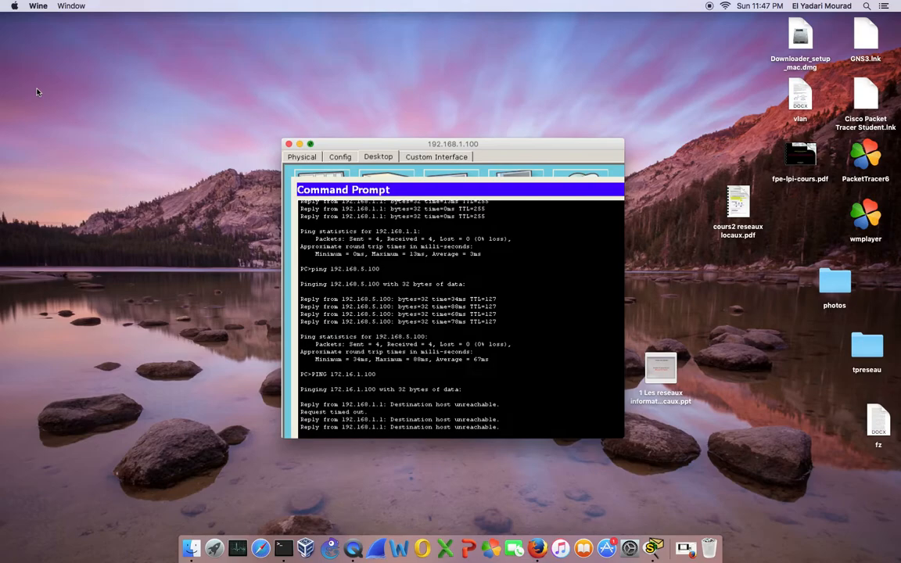
click(652, 548)
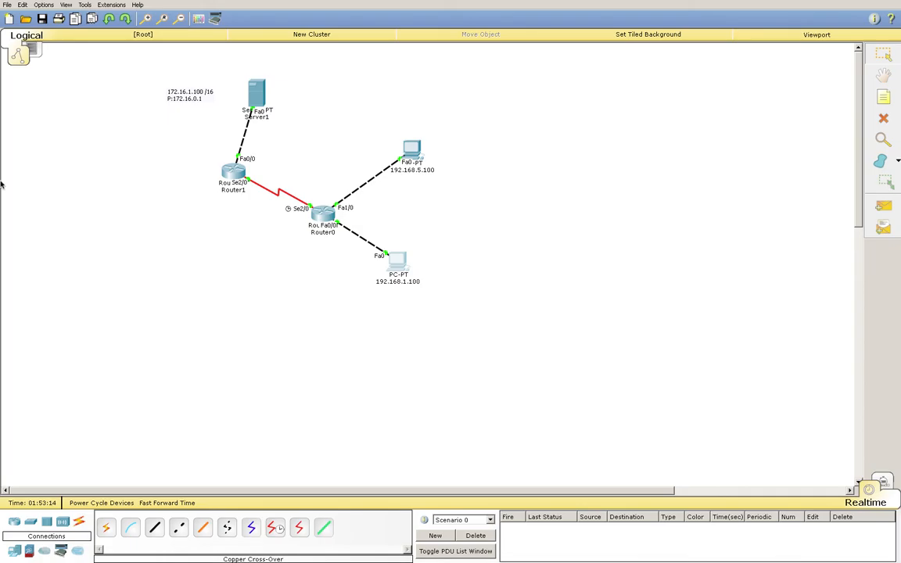
click(256, 95)
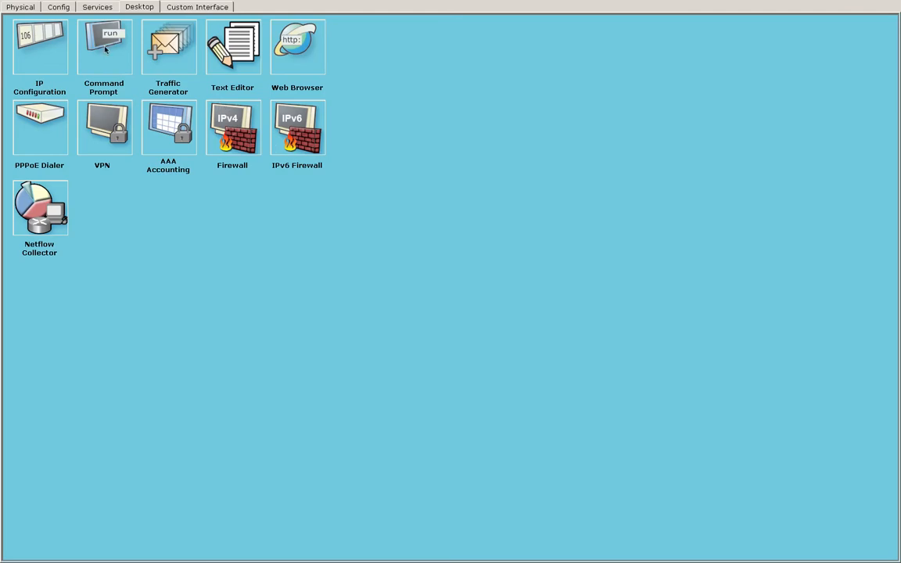
click(107, 52)
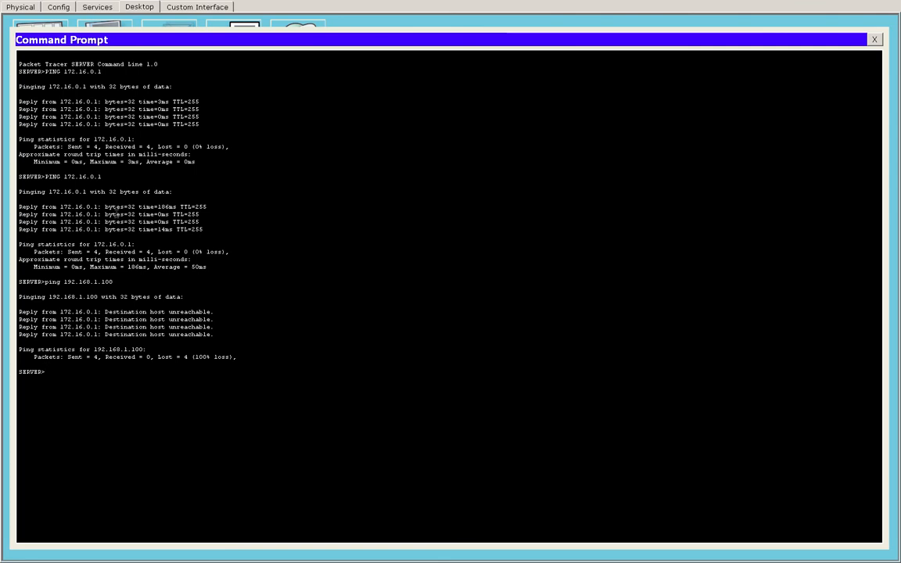
key(Up)
key(BackSpace)
key(BackSpace)
key(BackSpace)
key(BackSpace)
key(BackSpace)
key(BackSpace)
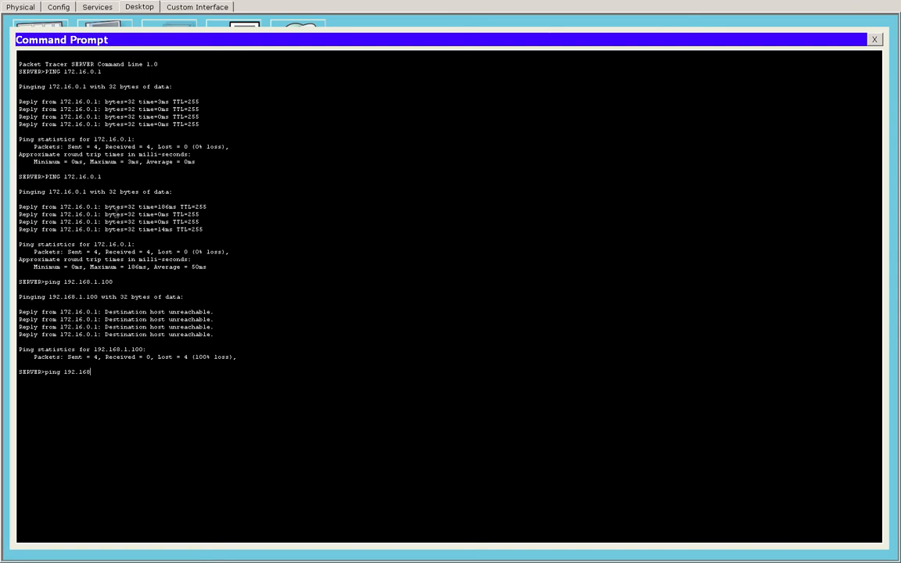
text(.)
Step: Ping 192.168.1.100 from Server1, highlight the reply text, and close the command prompt and the server window
key(Up)
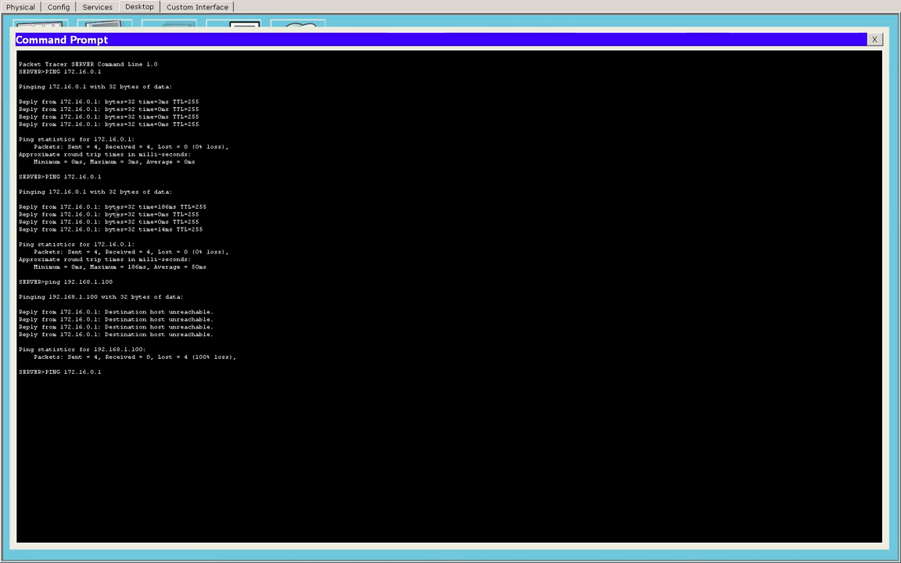
key(Up)
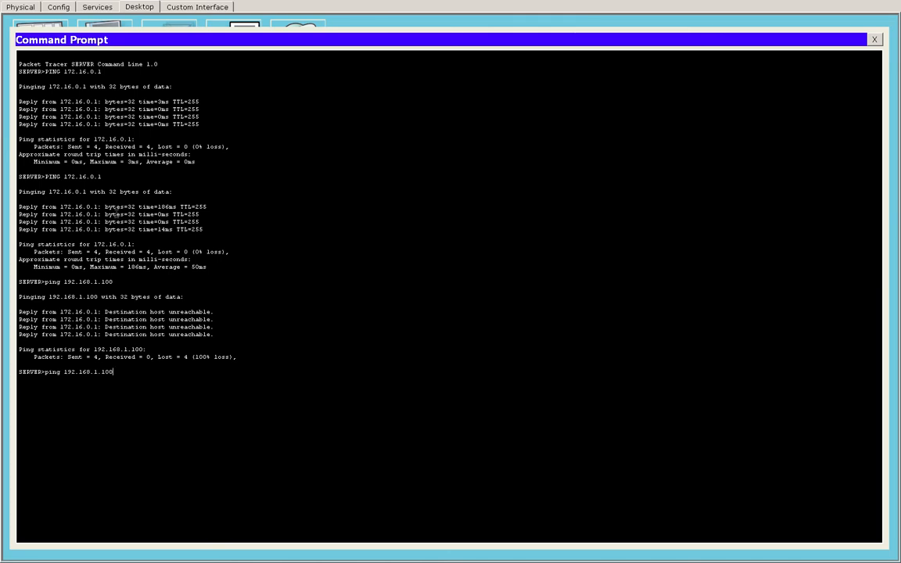
key(BackSpace)
key(BackSpace)
key(BackSpace)
text(100)
key(Return)
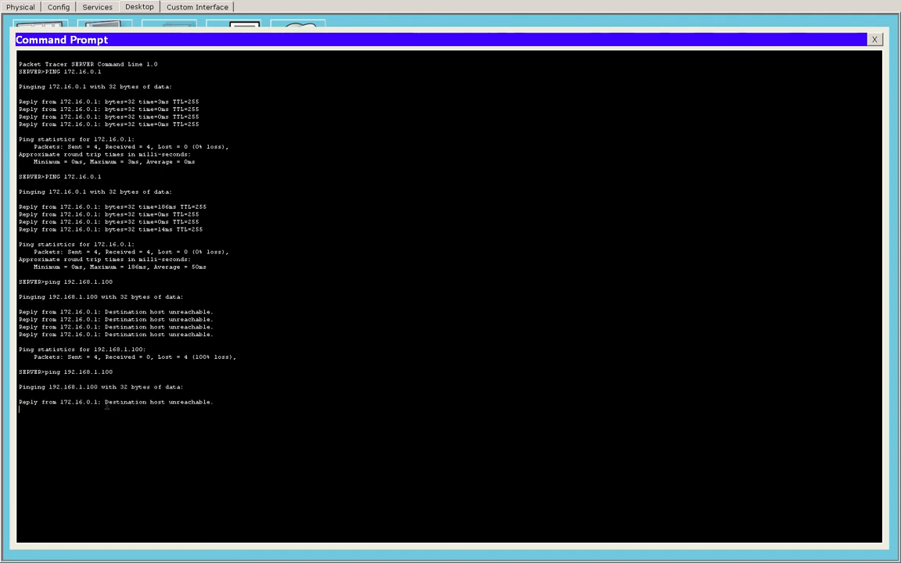
drag(105, 403, 208, 402)
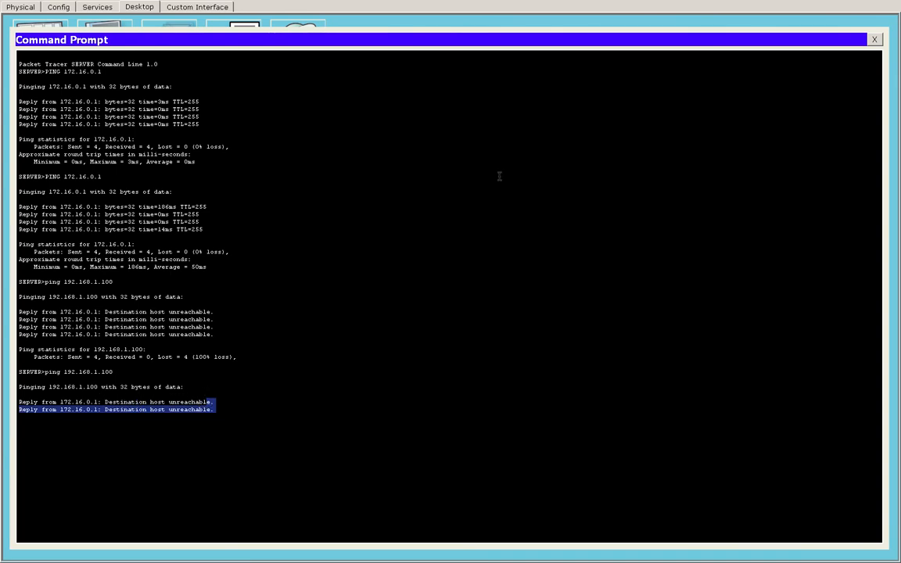
click(875, 39)
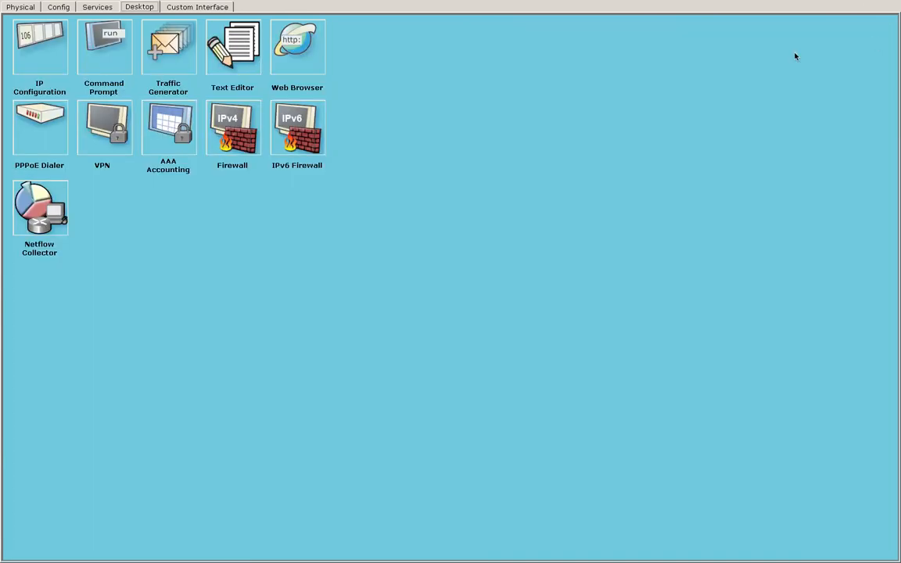
click(7, 18)
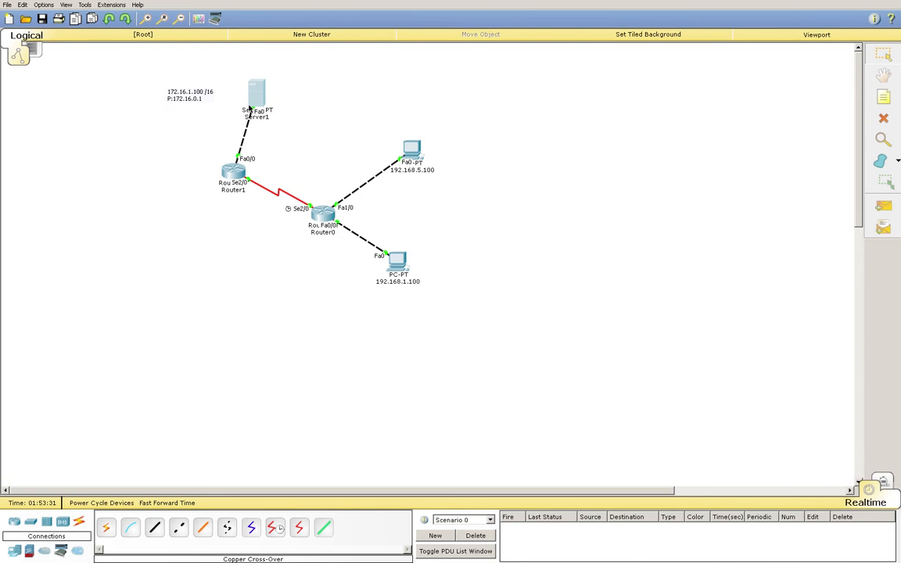
Step: Add a static route on Router1 to network 192.168.1.0 with mask 255.255.255.0 and next hop 10.0.0.1
mouse_move(250, 108)
mouse_move(397, 261)
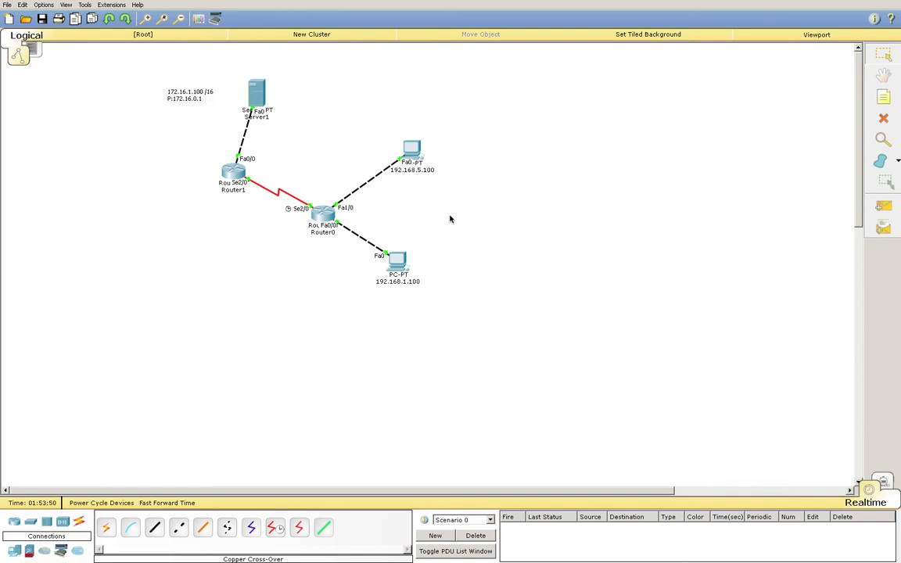
mouse_move(234, 176)
click(234, 176)
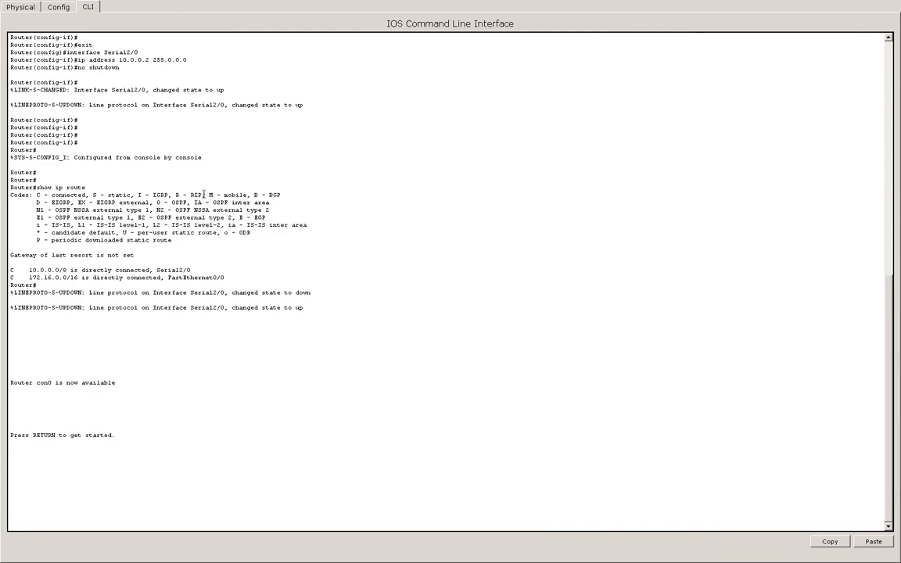
click(61, 9)
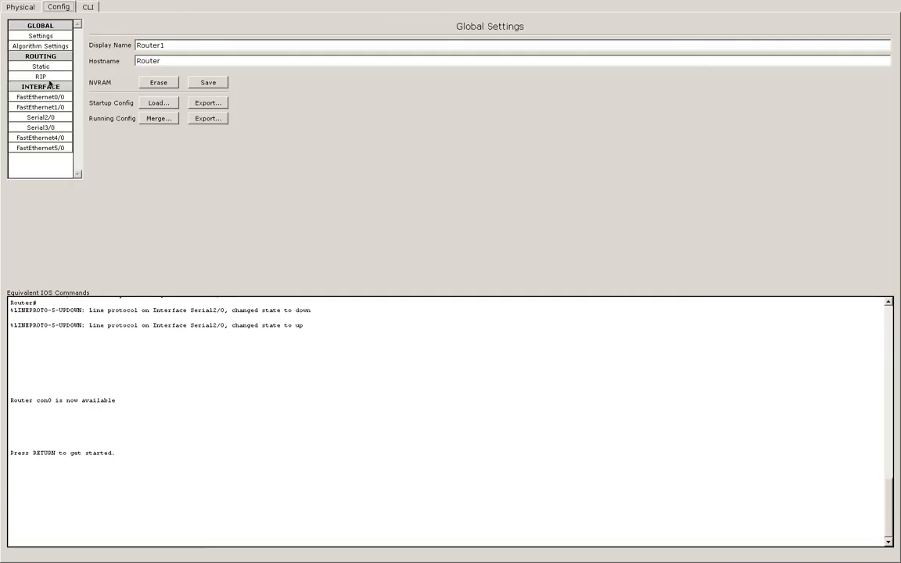
click(46, 67)
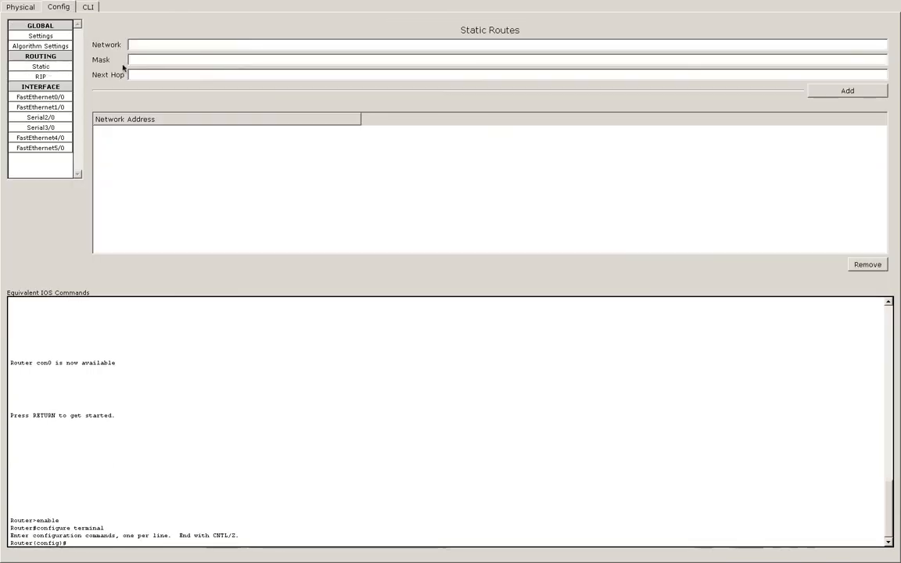
click(183, 47)
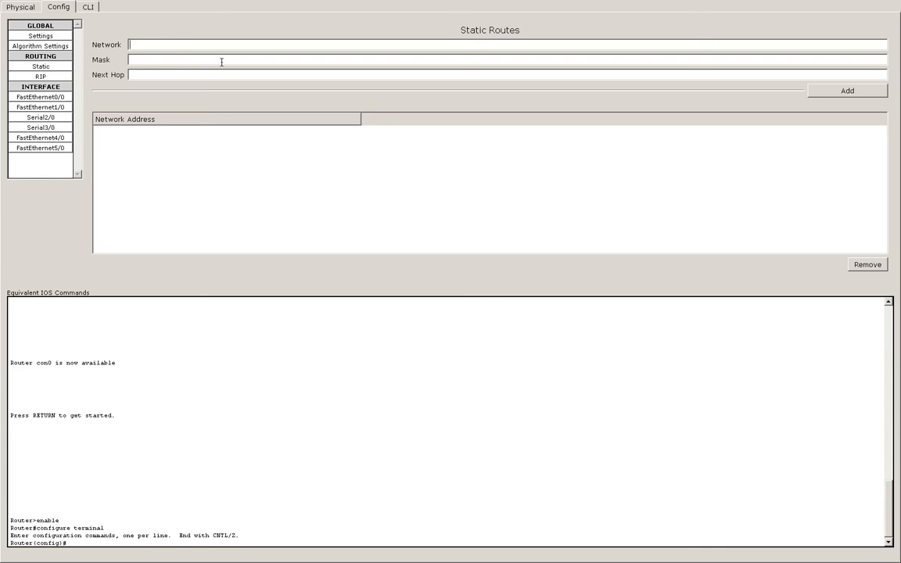
text(192.168.1.0)
click(222, 60)
text(255.255.255.)
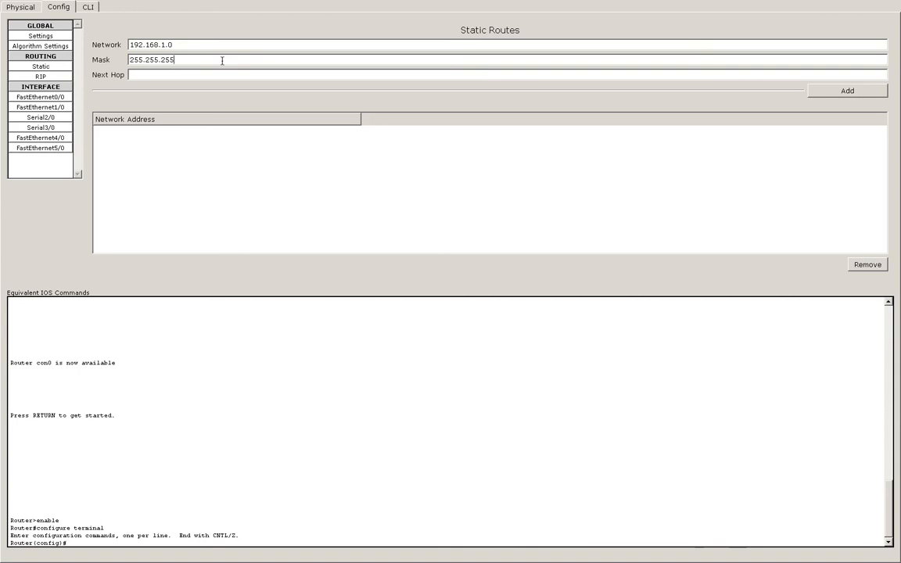
text(0)
click(216, 73)
text(10.0.0.1)
click(845, 94)
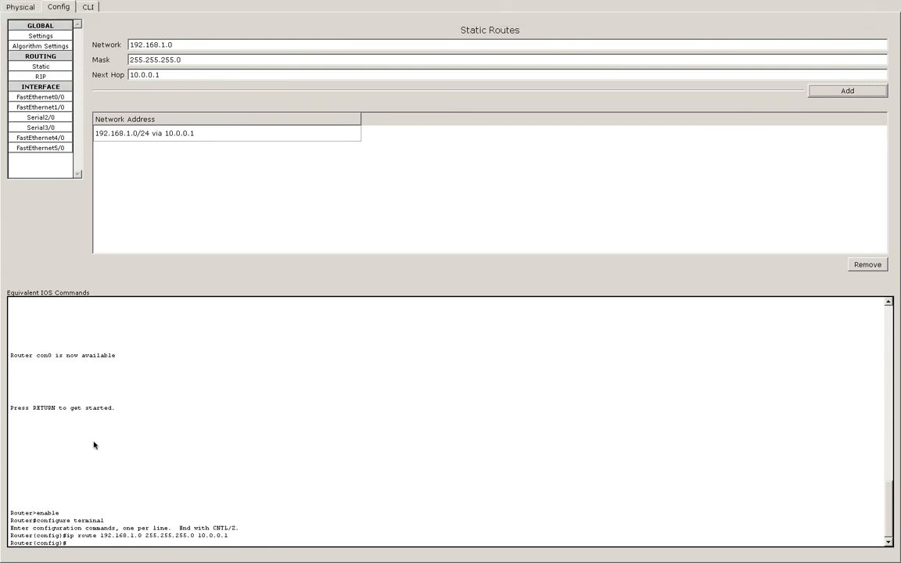
Step: Highlight the keywords, destination network and next hop in Router1's generated ip route command, and take the window out of full screen
double_click(72, 536)
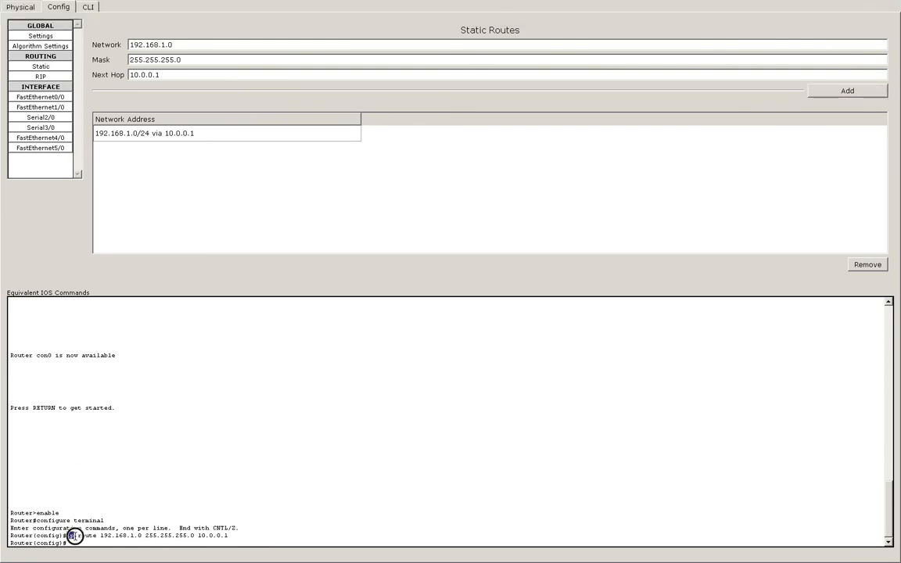
double_click(90, 536)
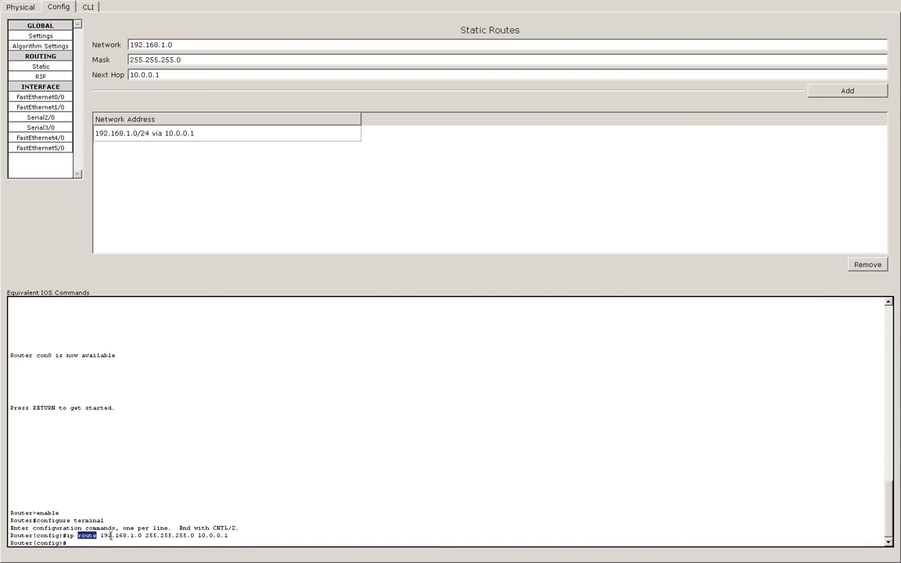
drag(100, 536, 146, 536)
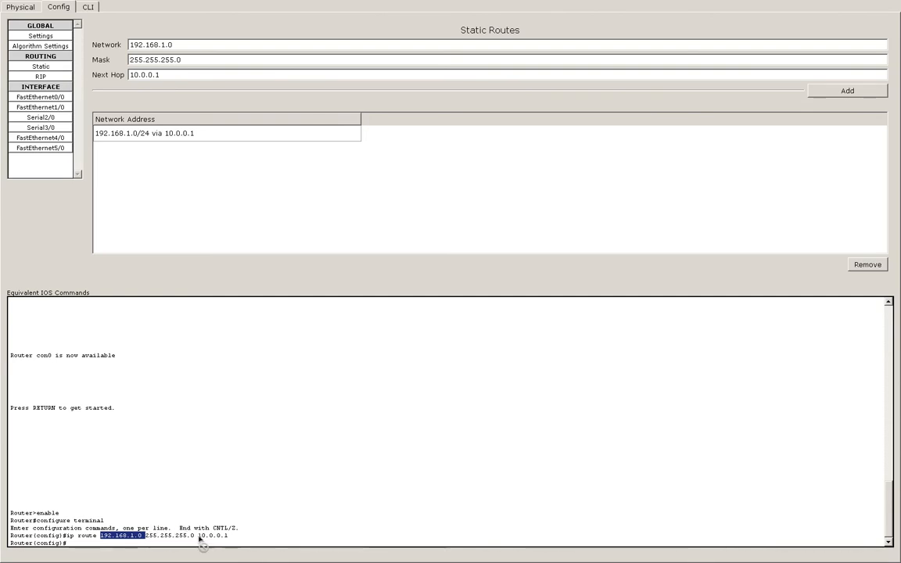
drag(199, 538, 212, 538)
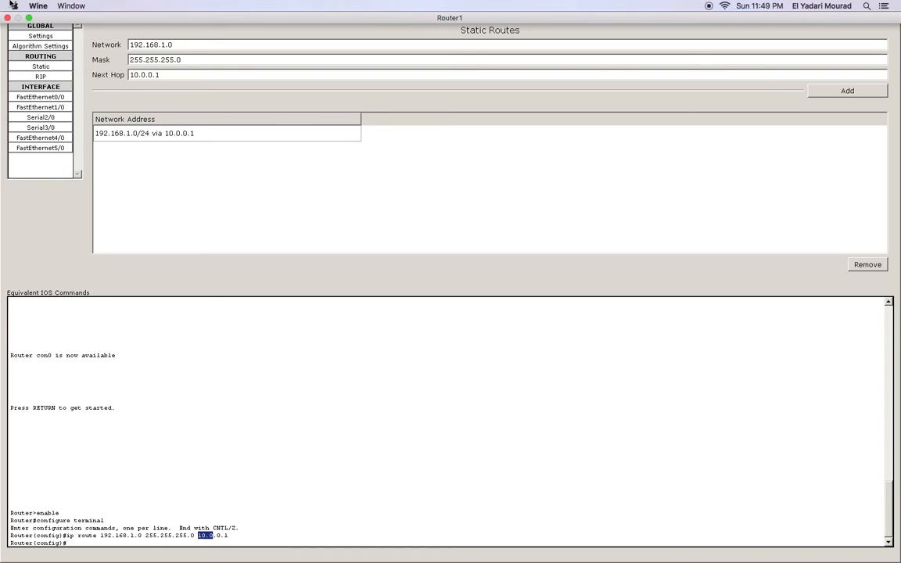
click(29, 17)
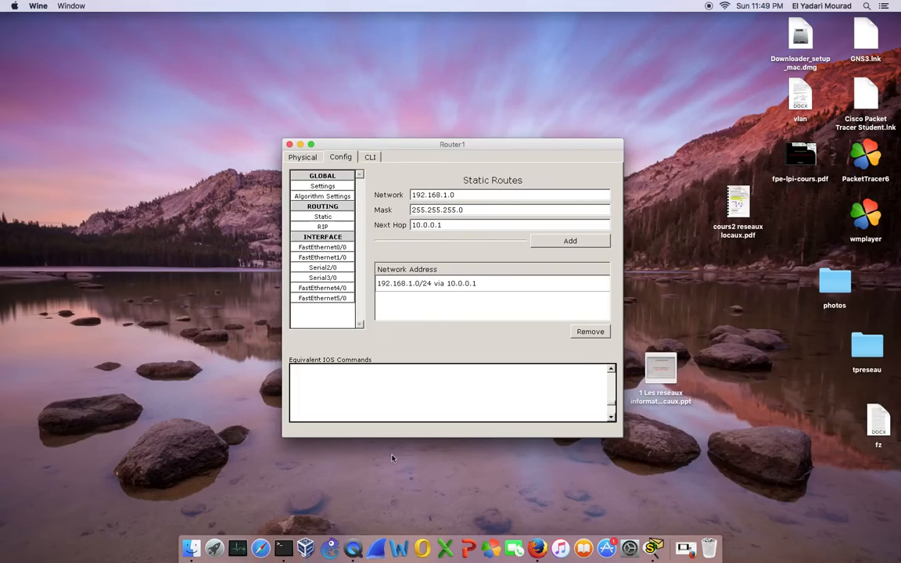
Step: Minimize Router1's window and ping 172.16.1.100 again from the command prompt of PC 192.168.1.100, shown in full screen
click(654, 546)
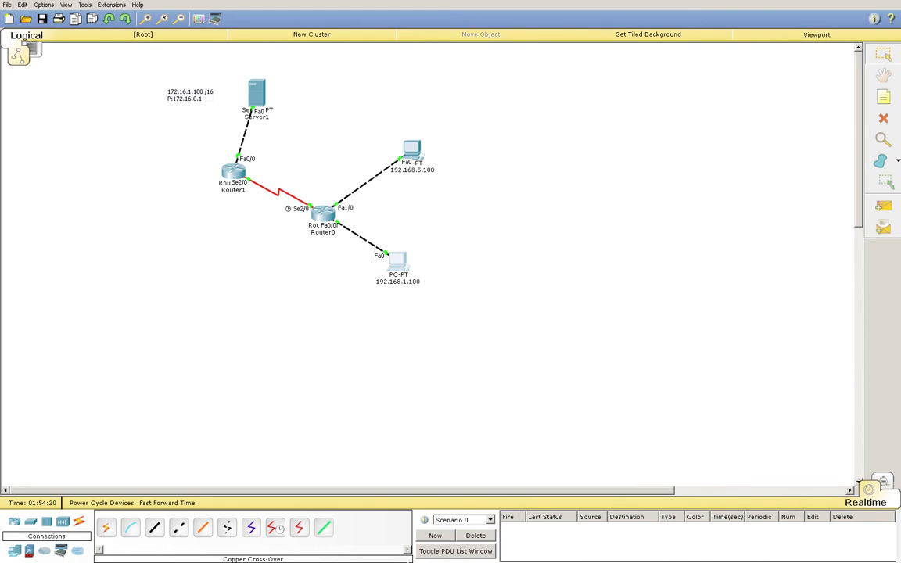
click(653, 540)
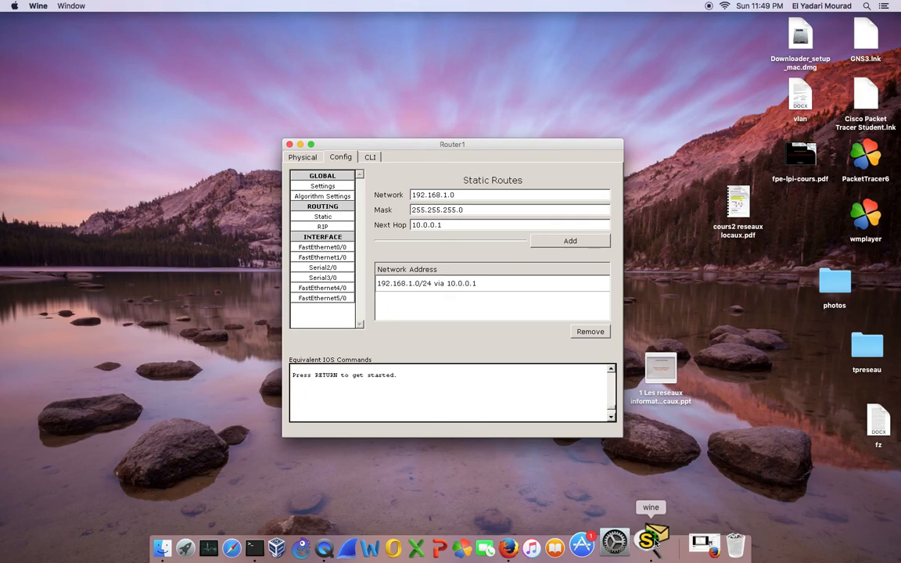
click(300, 145)
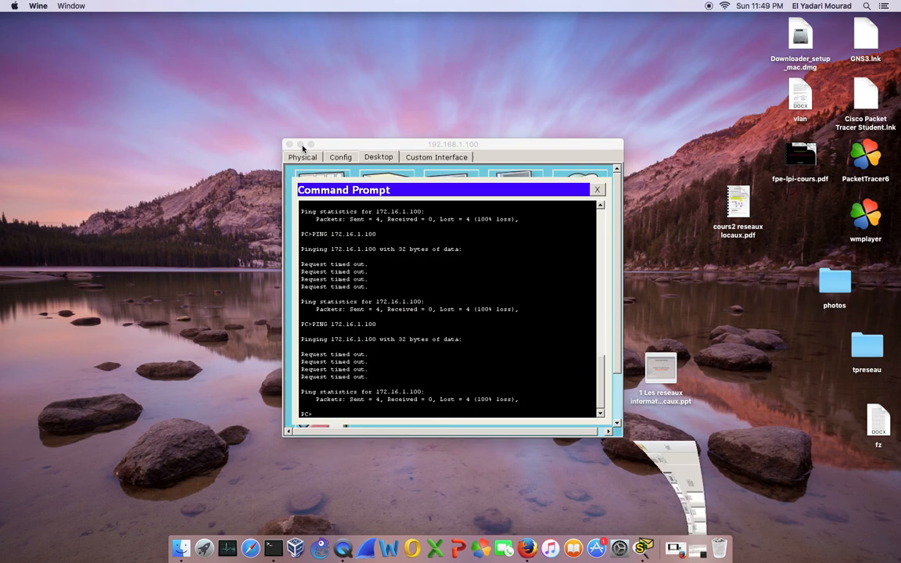
click(349, 415)
key(Up)
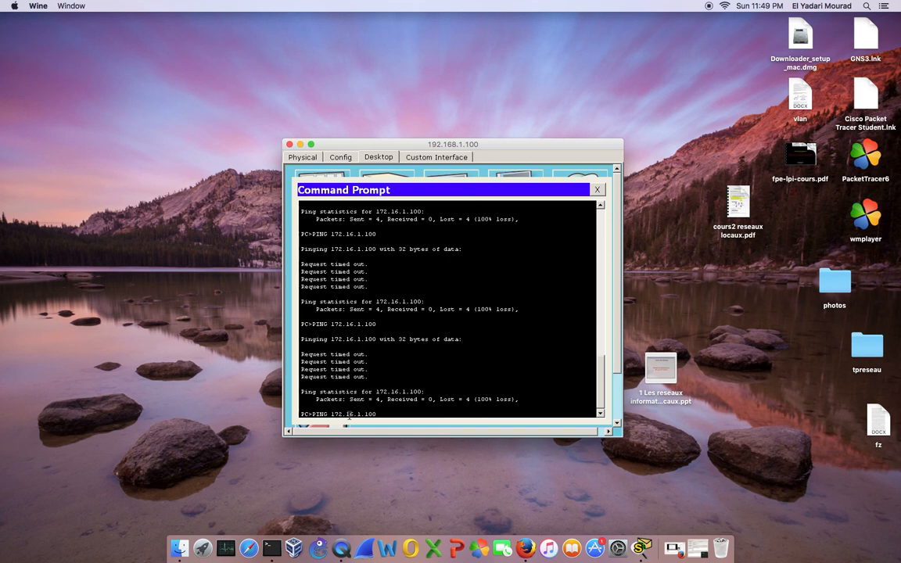
click(312, 145)
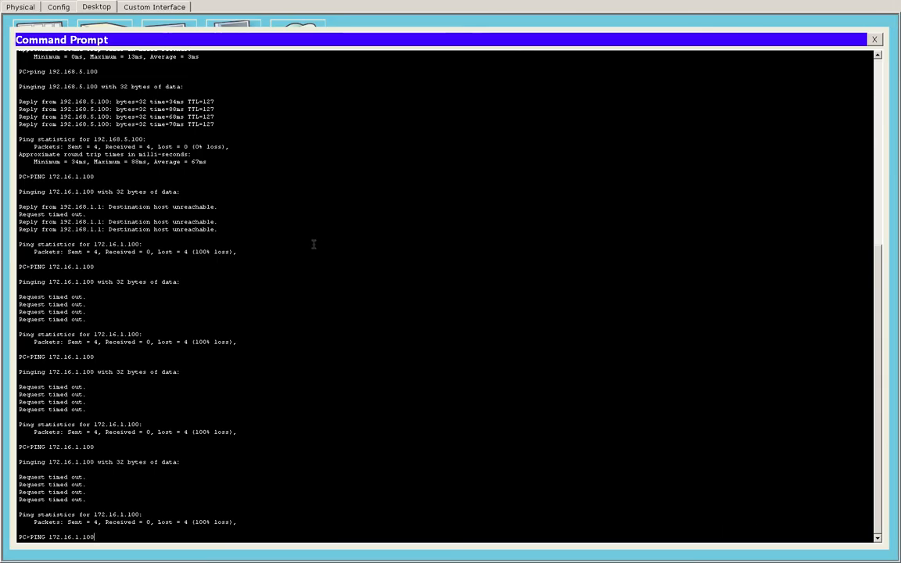
key(Return)
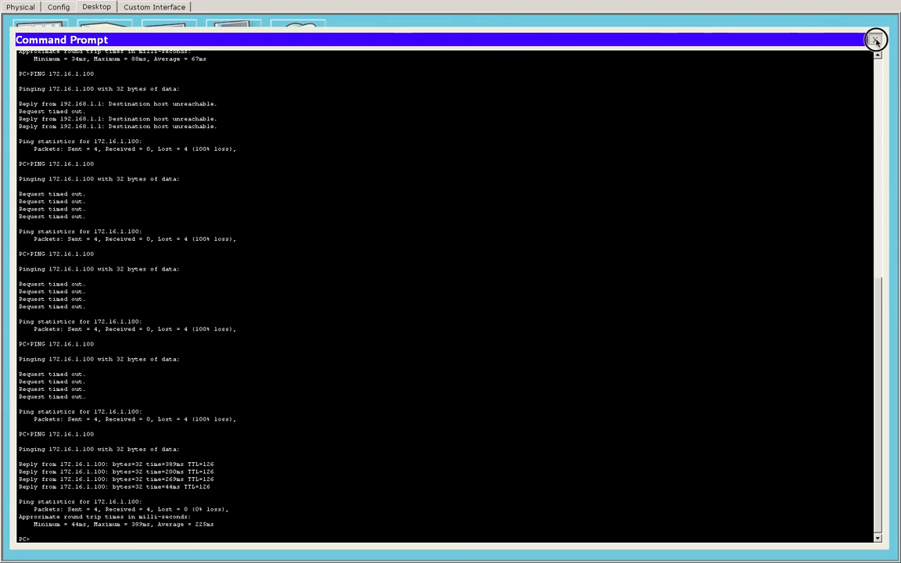
Step: Close the PC's command prompt, check its IP configuration, and close the PC's window
click(874, 40)
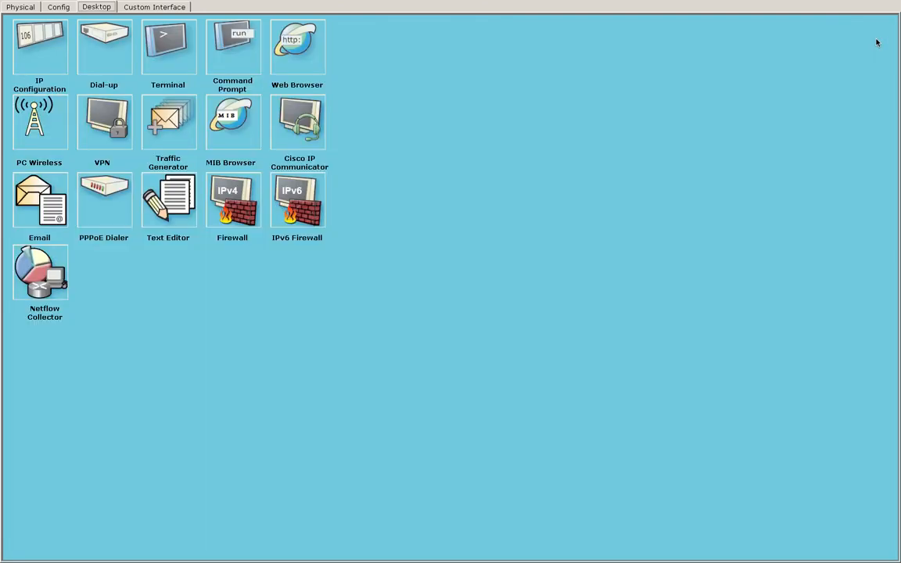
click(44, 48)
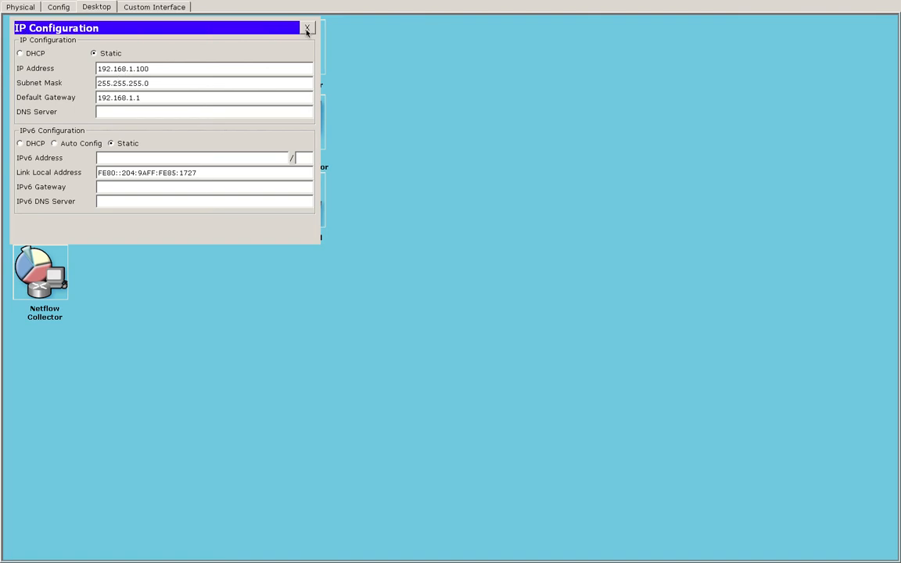
click(307, 27)
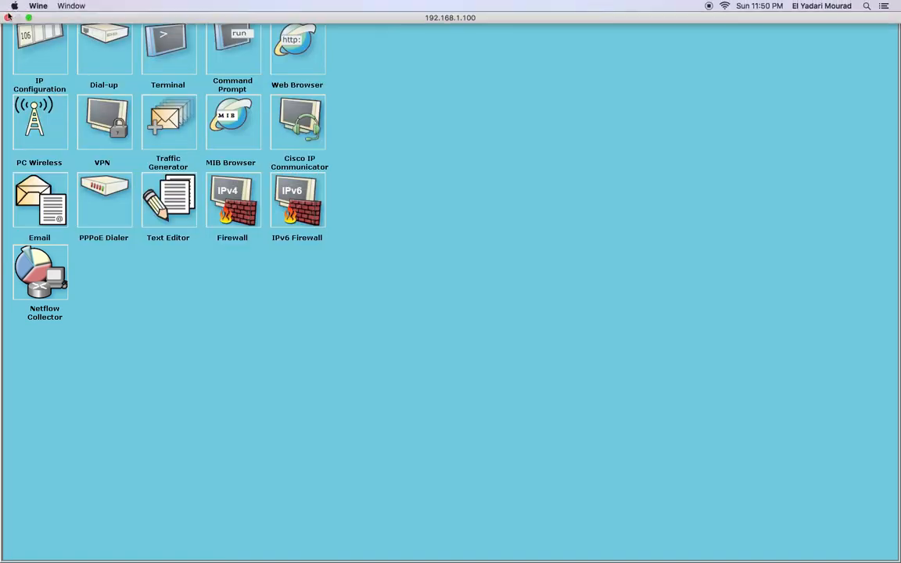
click(7, 14)
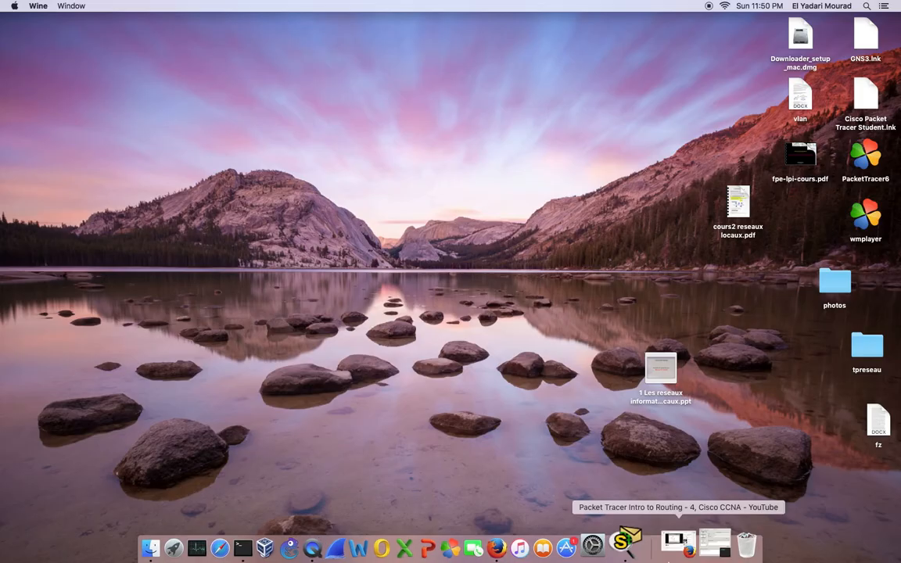
Step: From the network topology, open Server1's command prompt, ping 192.168.1.100 again, and close the server window
click(628, 540)
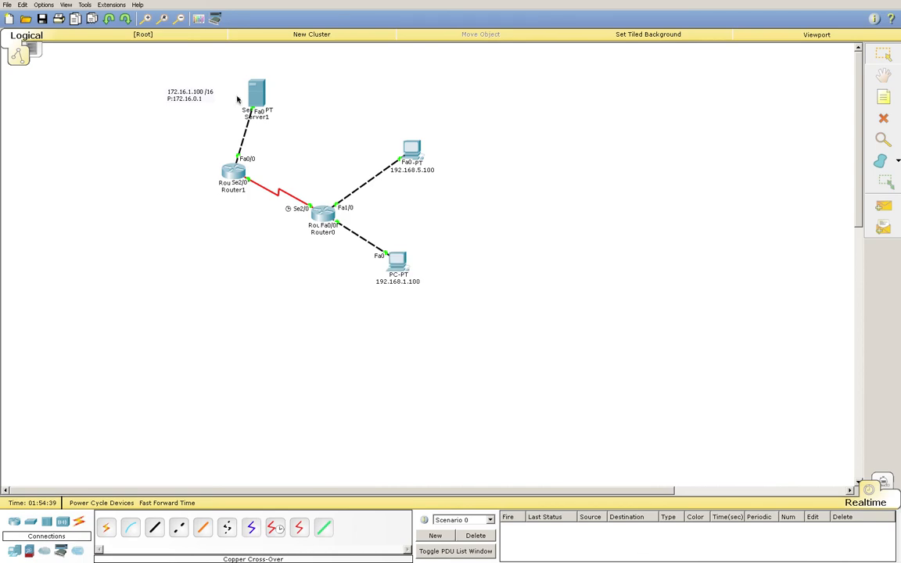
click(256, 94)
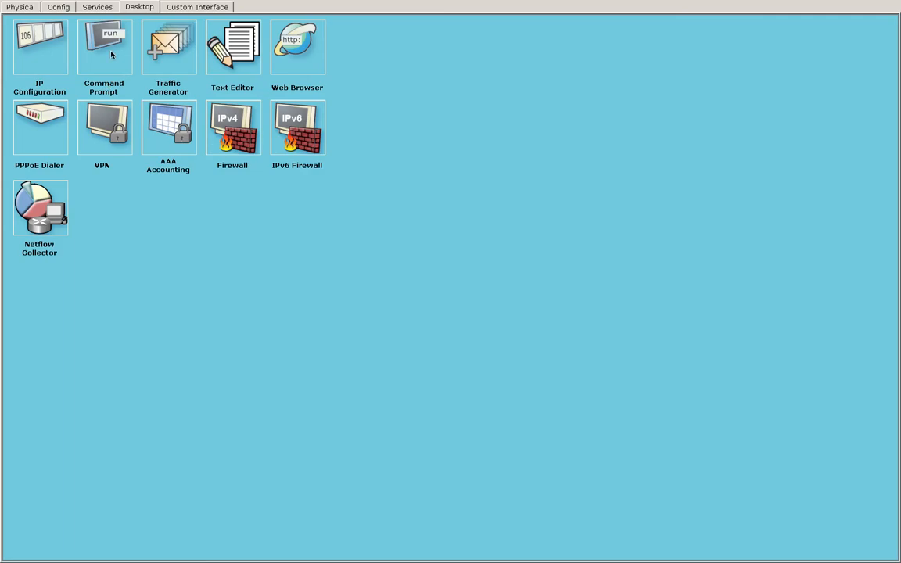
click(111, 53)
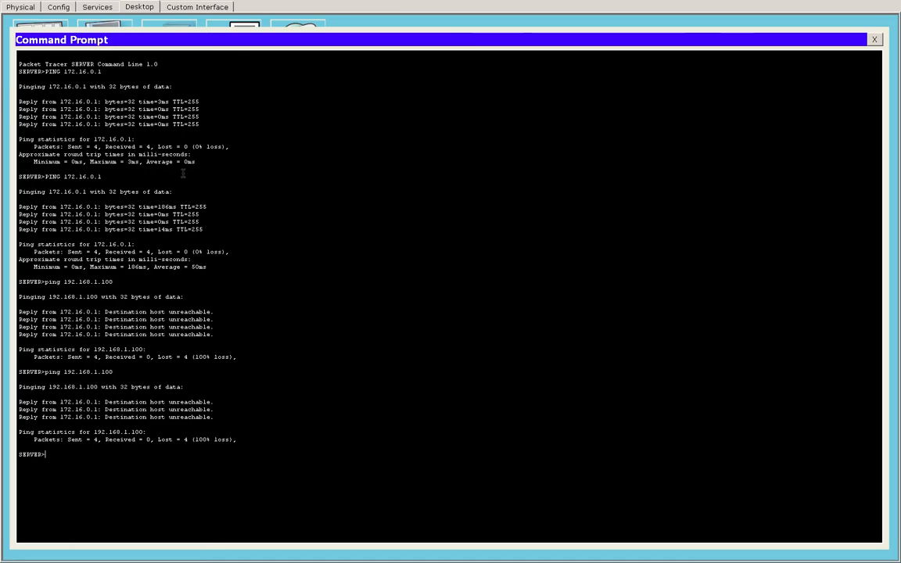
key(Up)
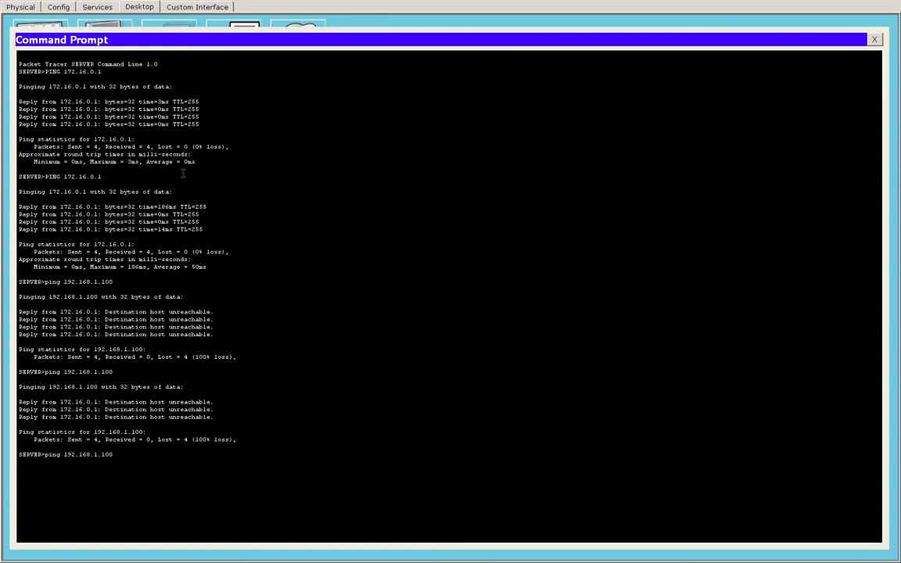
key(Return)
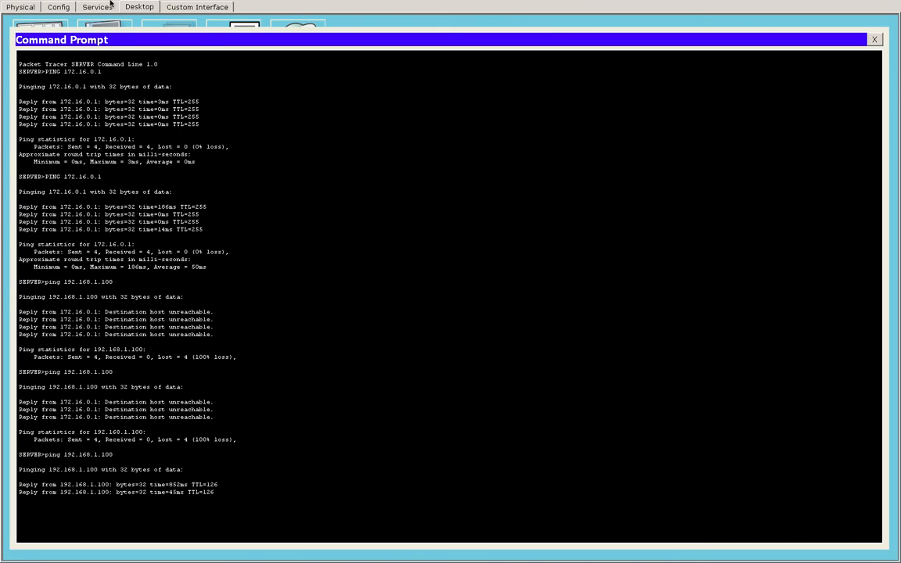
mouse_move(49, 4)
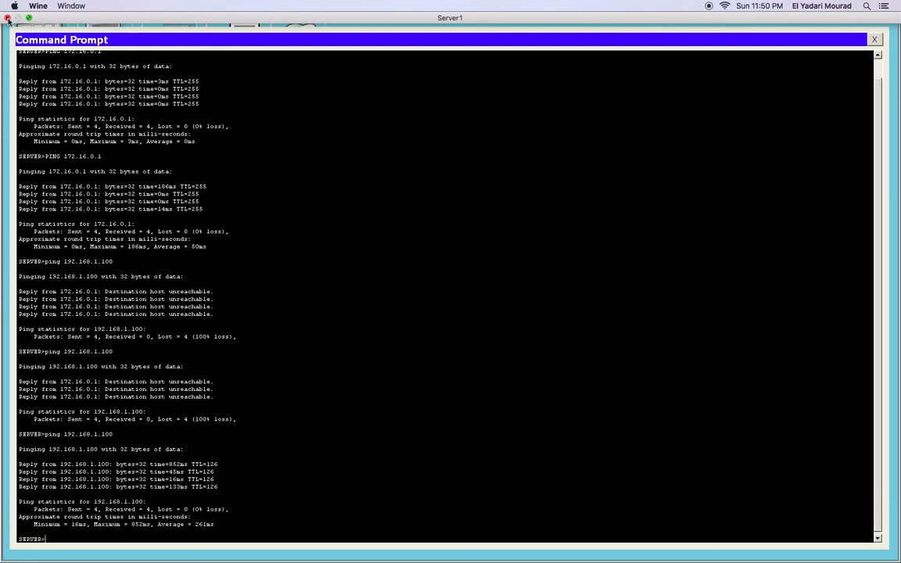
click(8, 18)
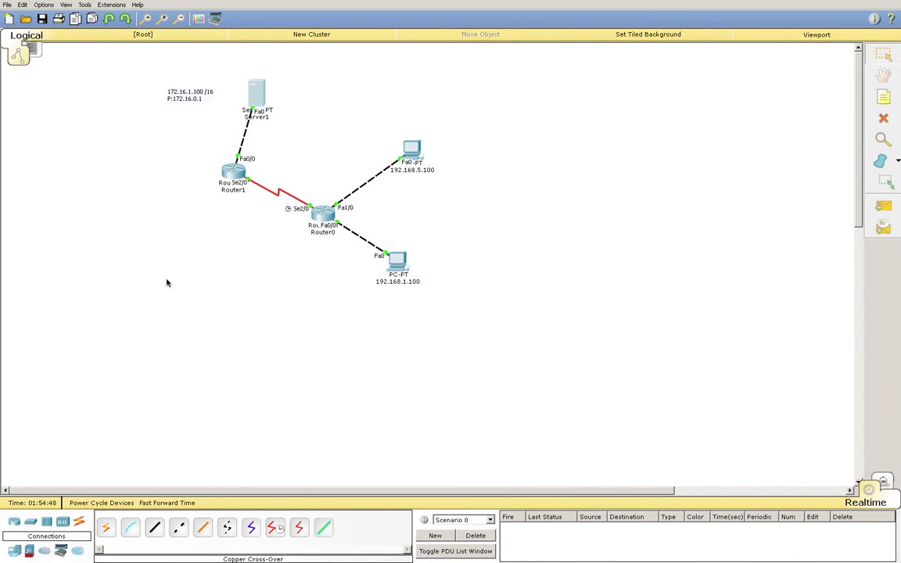
Step: Ping 172.16.1.100 once more from the command prompt of PC 192.168.1.100 and close the PC's window
click(405, 267)
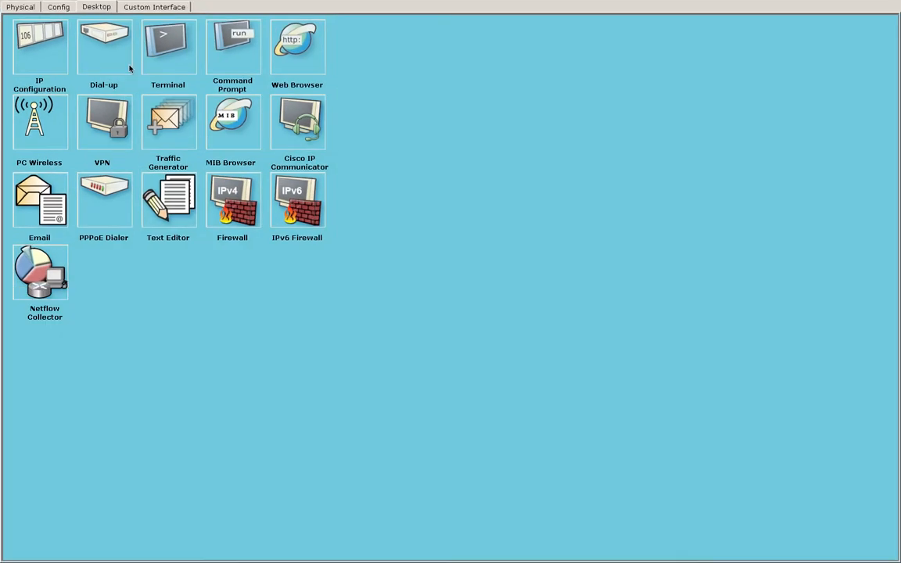
click(157, 49)
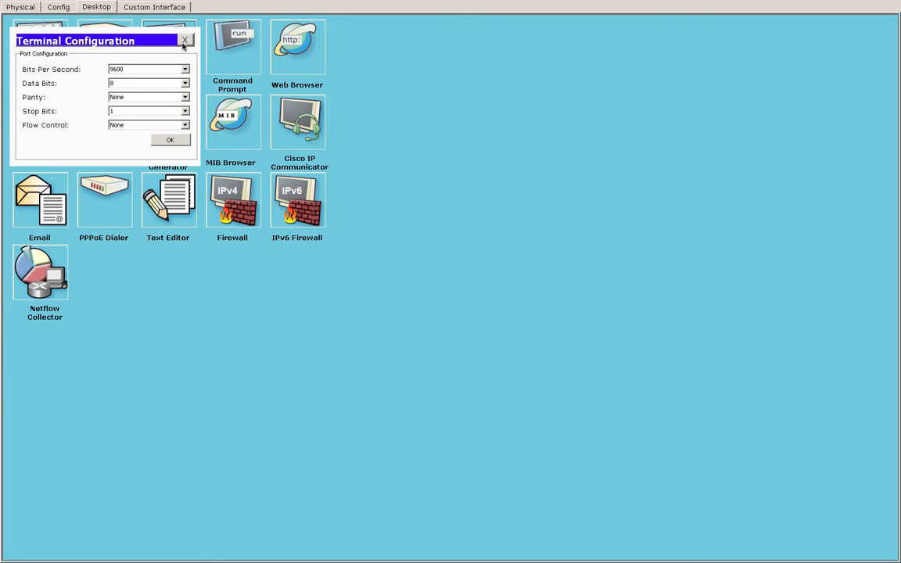
click(185, 40)
click(226, 49)
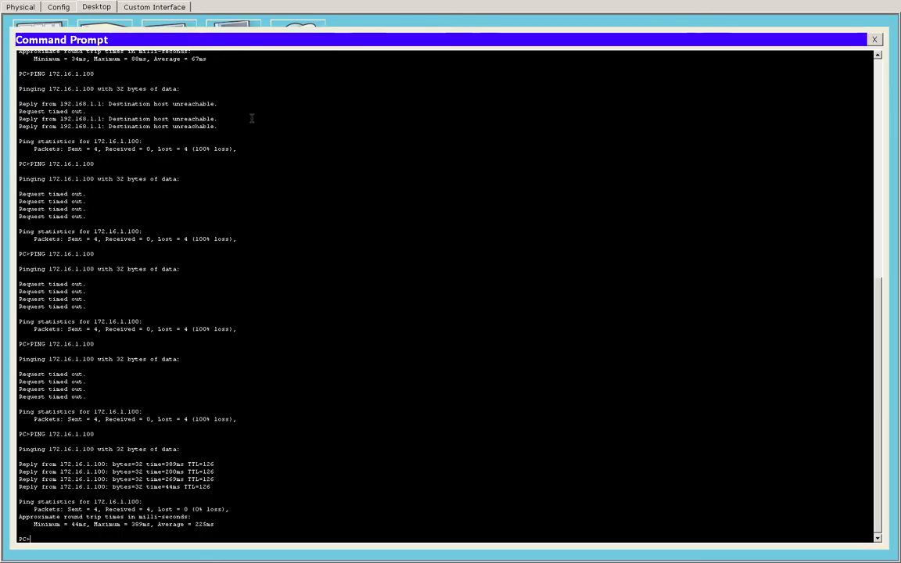
key(Up)
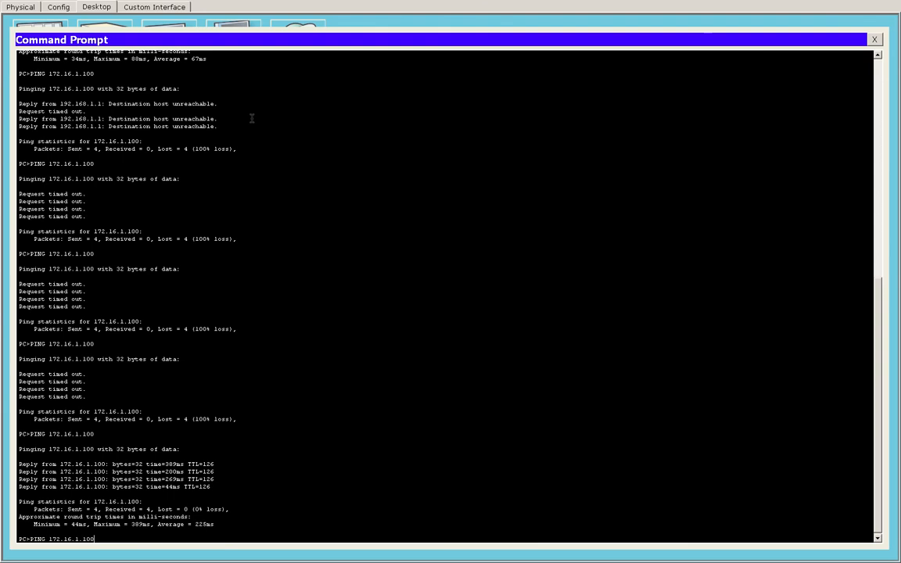
key(Return)
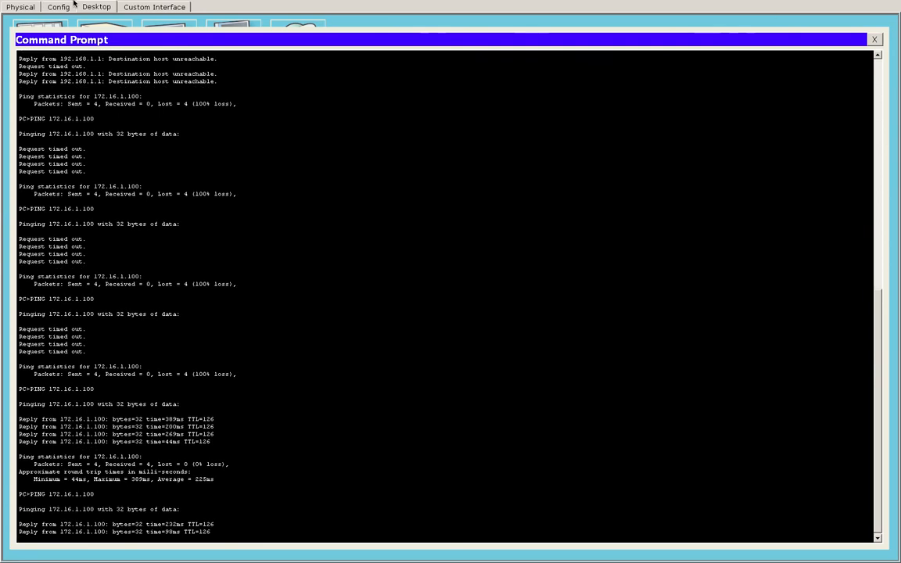
mouse_move(79, 3)
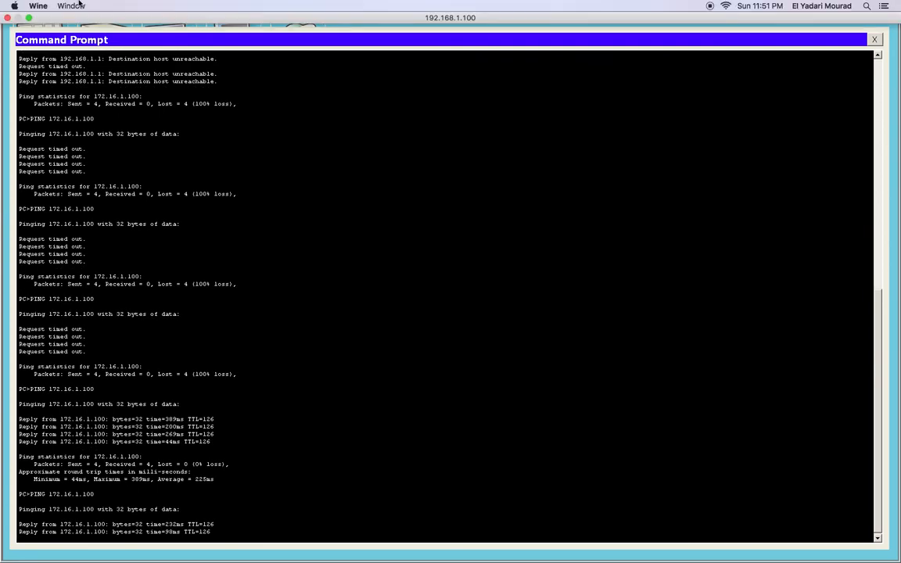
click(8, 18)
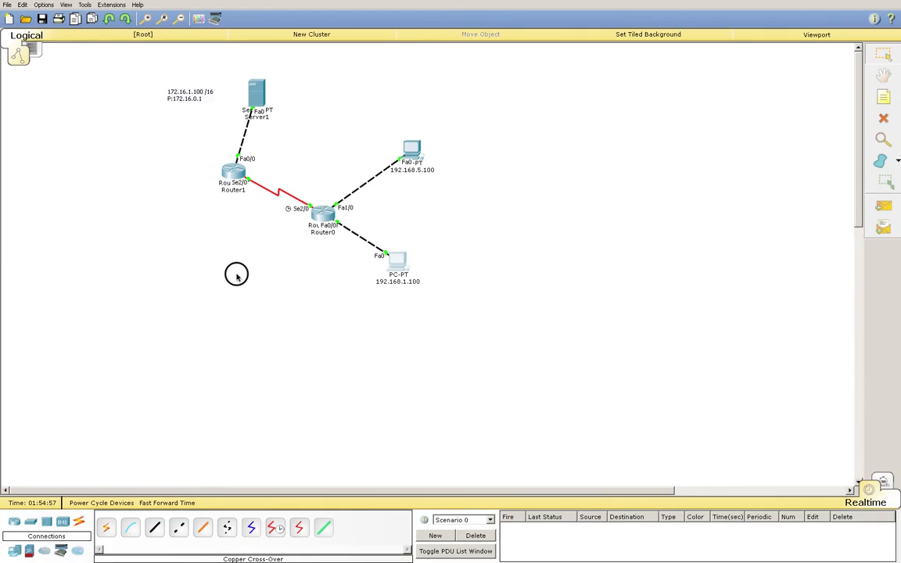
Step: Open Router1's command line interface at its latest line and leave global configuration mode for the privileged prompt
click(233, 176)
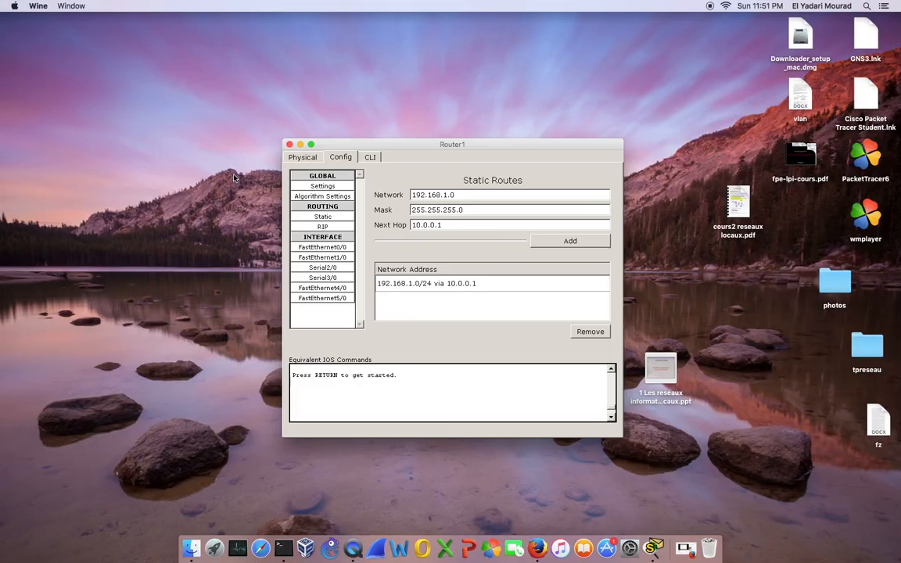
click(370, 157)
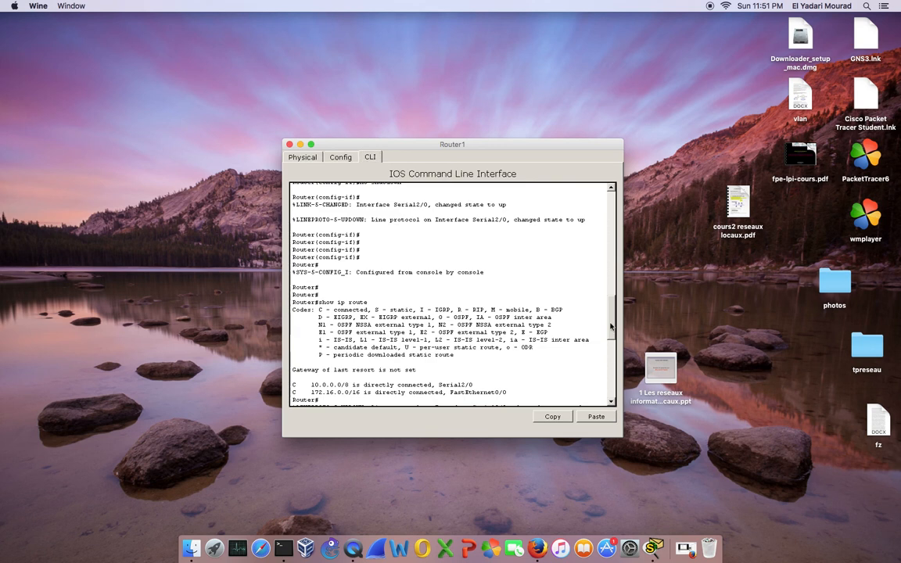
drag(612, 326, 639, 421)
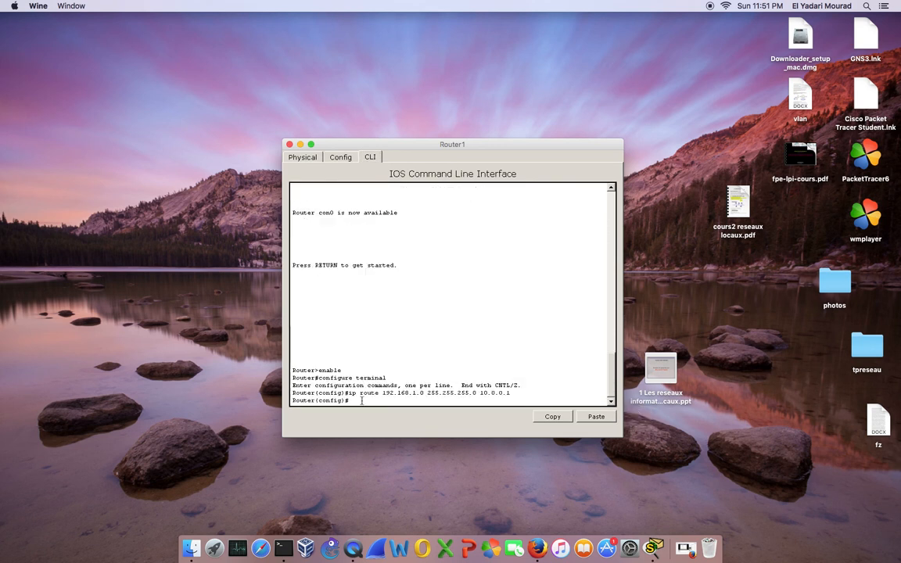
key(ctrl+z)
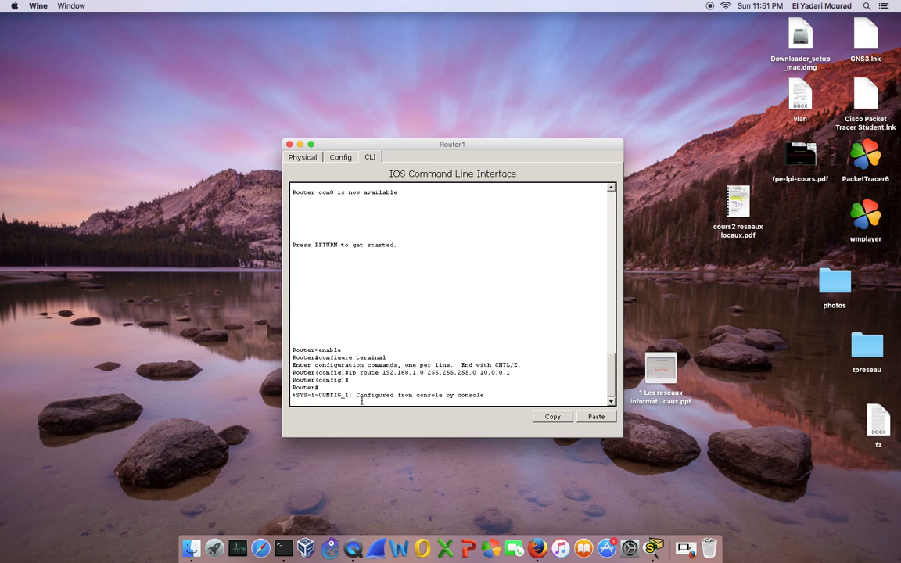
Step: Clear the recalled command at Router1's prompt and display the routing table with show ip route
key(Up)
key(BackSpace)
key(BackSpace)
key(BackSpace)
key(BackSpace)
key(BackSpace)
key(BackSpace)
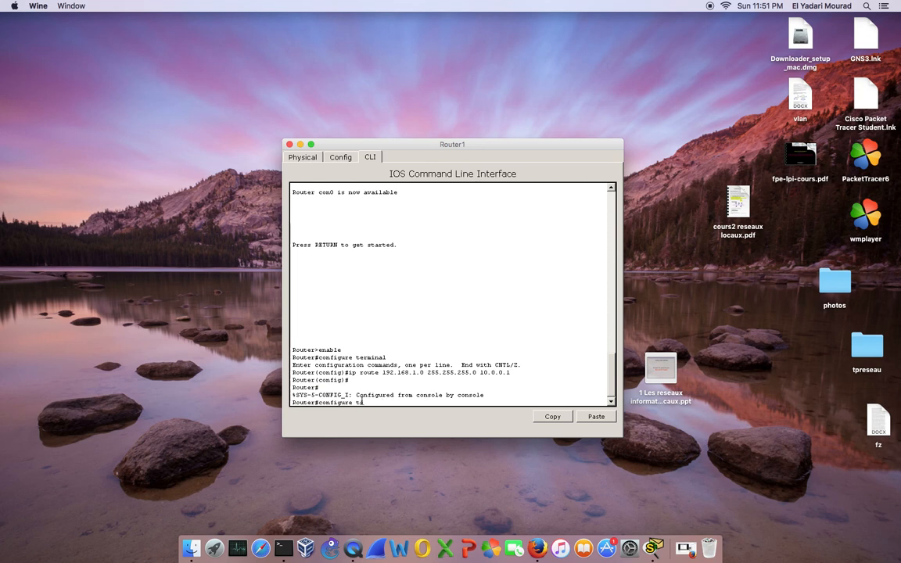
key(BackSpace)
key(BackSpace)
key(BackSpace)
key(BackSpace)
key(BackSpace)
key(BackSpace)
key(BackSpace)
key(BackSpace)
key(BackSpace)
text(show ip r)
key(Tab)
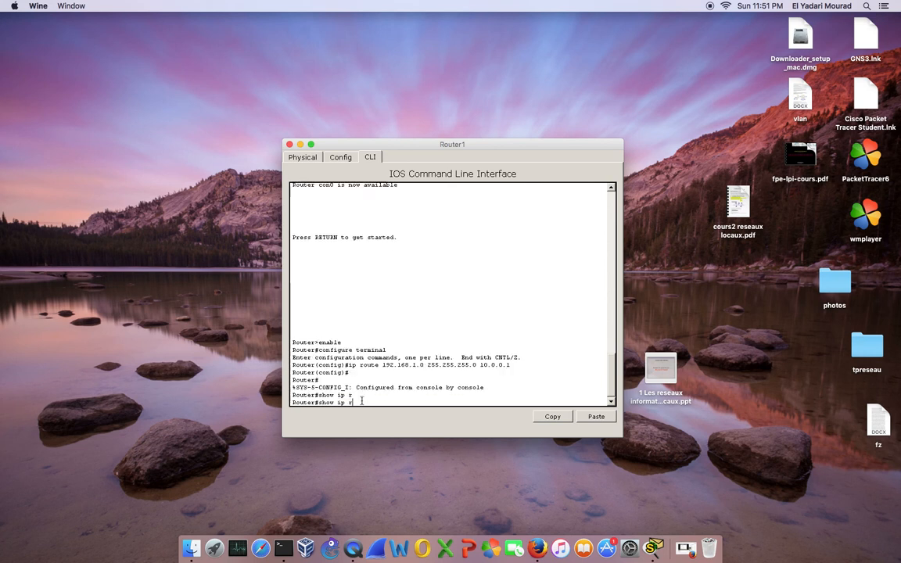
text(o)
key(Tab)
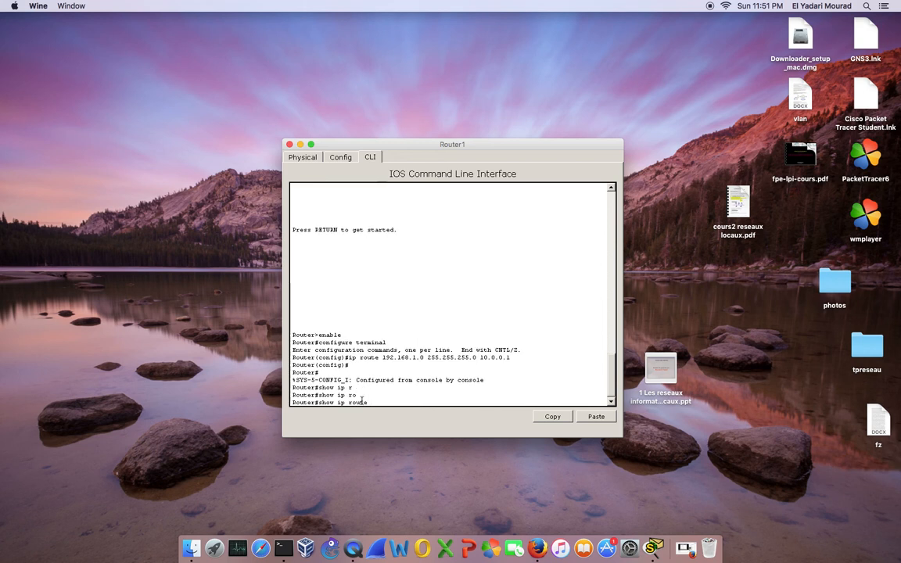
key(Return)
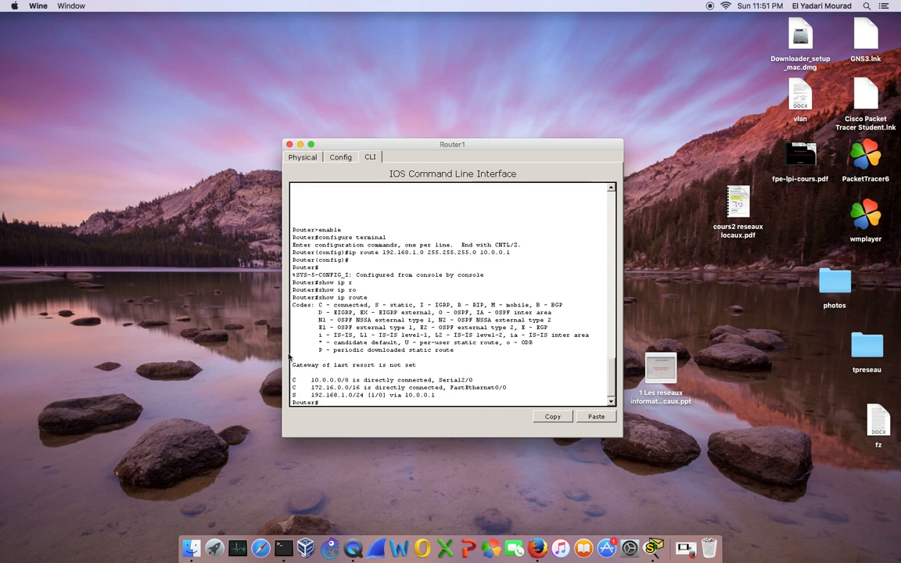
Step: Highlight the 10.0.0.0/8 connected route, the S code and its static legend entry, and the 192.168.1.0/24 destination in the routing output
drag(307, 381, 470, 382)
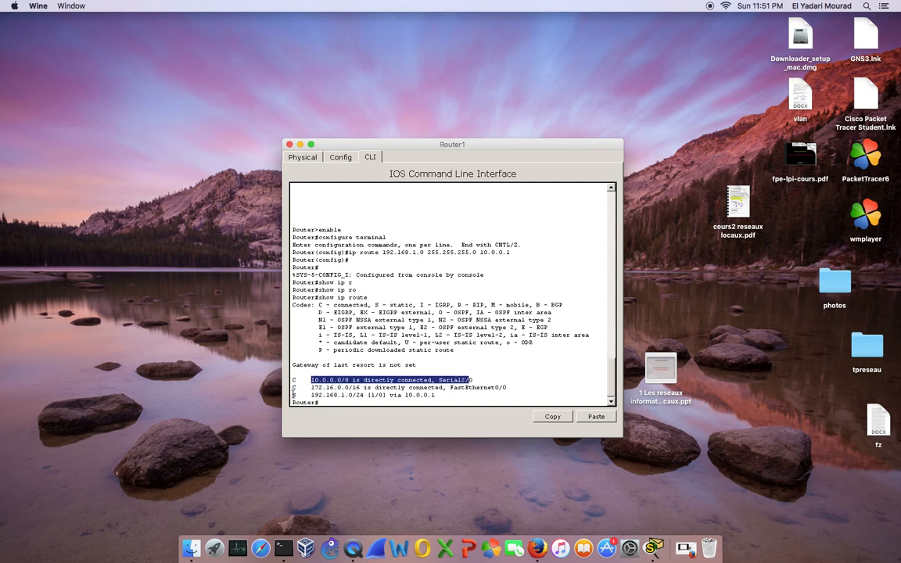
drag(302, 394, 294, 395)
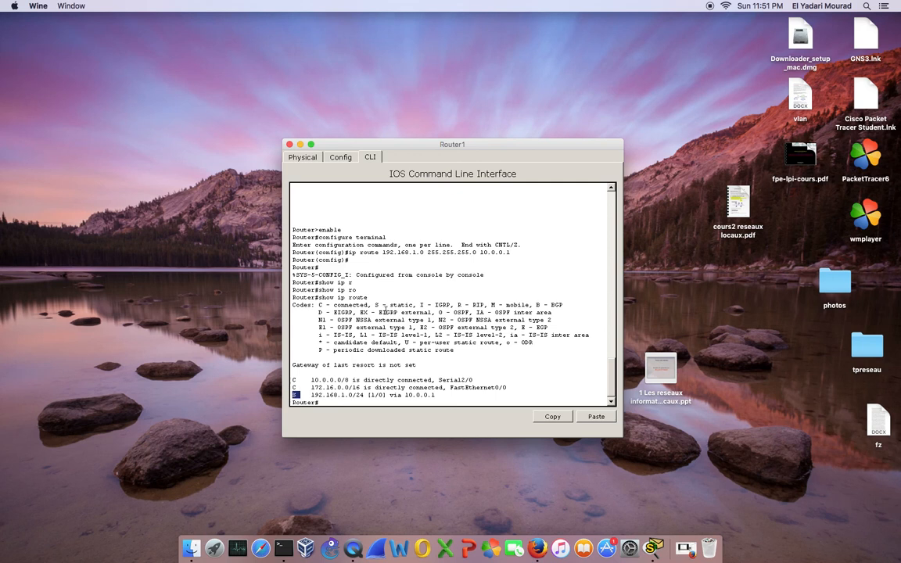
drag(379, 306, 400, 304)
drag(311, 395, 362, 395)
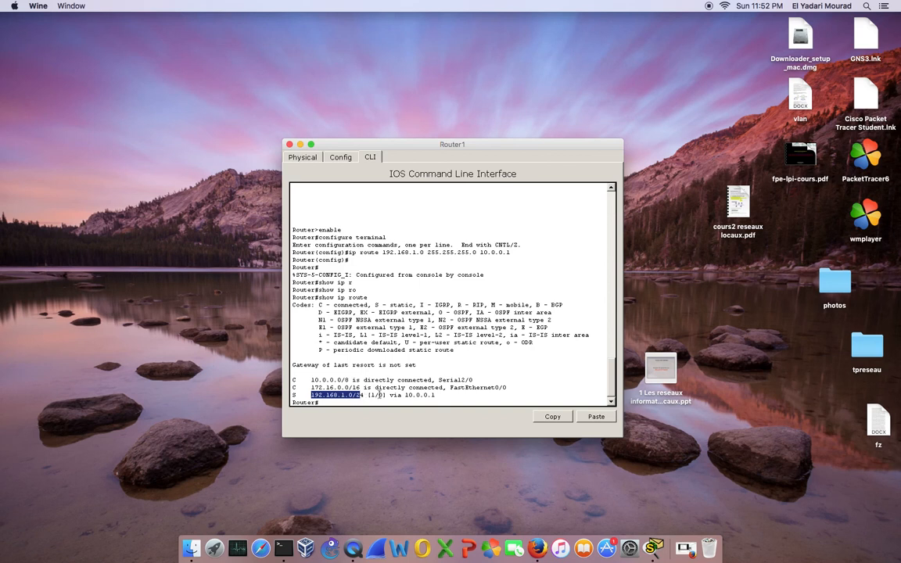
Step: Highlight next hop 10.0.0.1 of the static route in Router1's routing output, close the router's window and return to the topology
click(407, 395)
drag(406, 395, 443, 394)
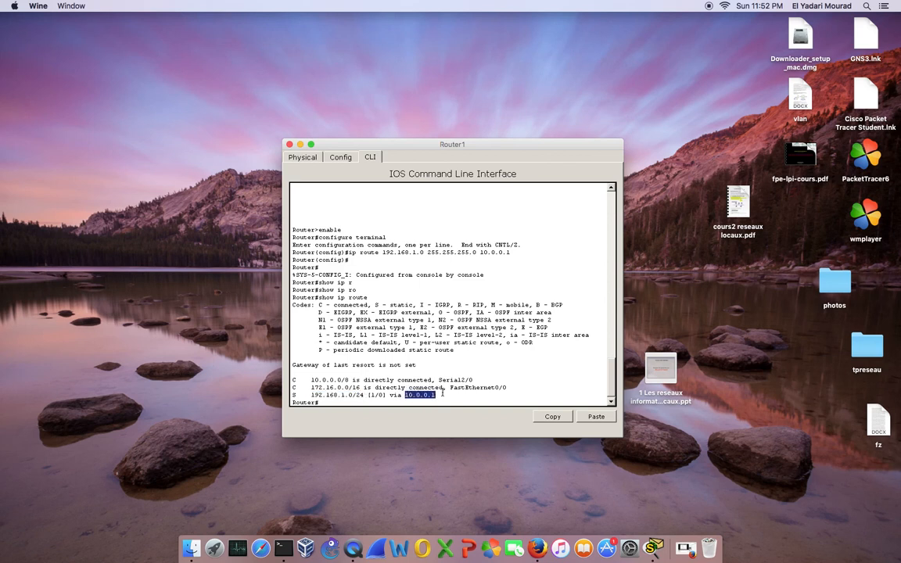
click(289, 144)
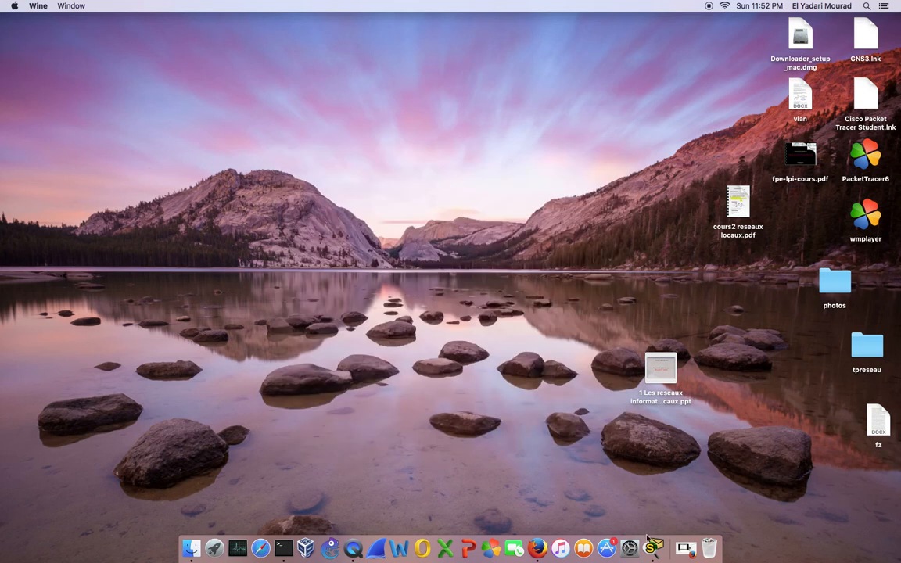
click(652, 545)
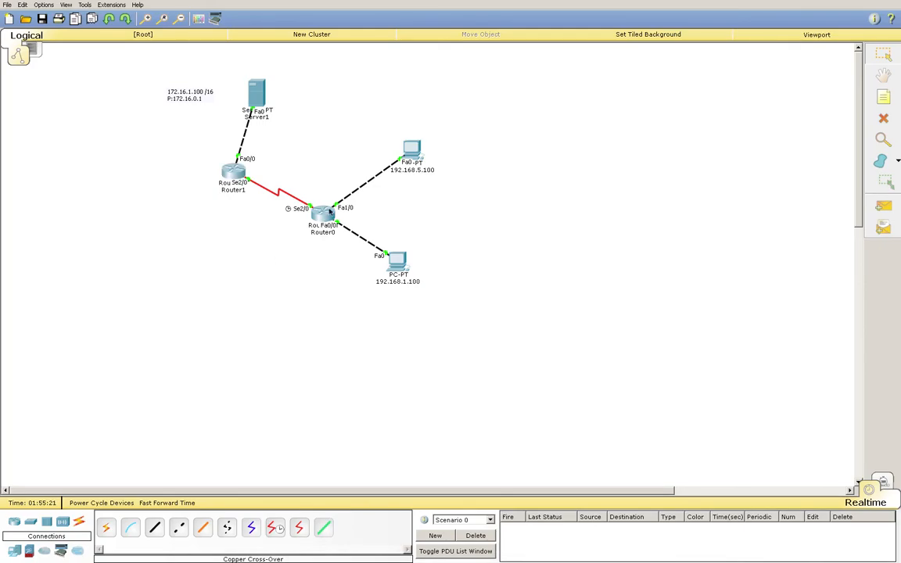
Step: Open Router0's command line interface and exit global configuration mode
click(329, 212)
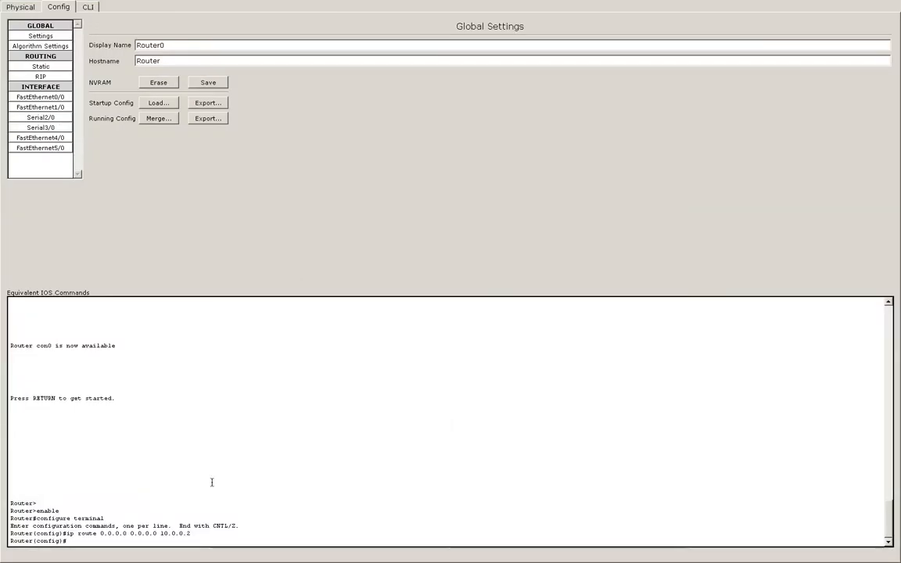
click(106, 535)
click(88, 7)
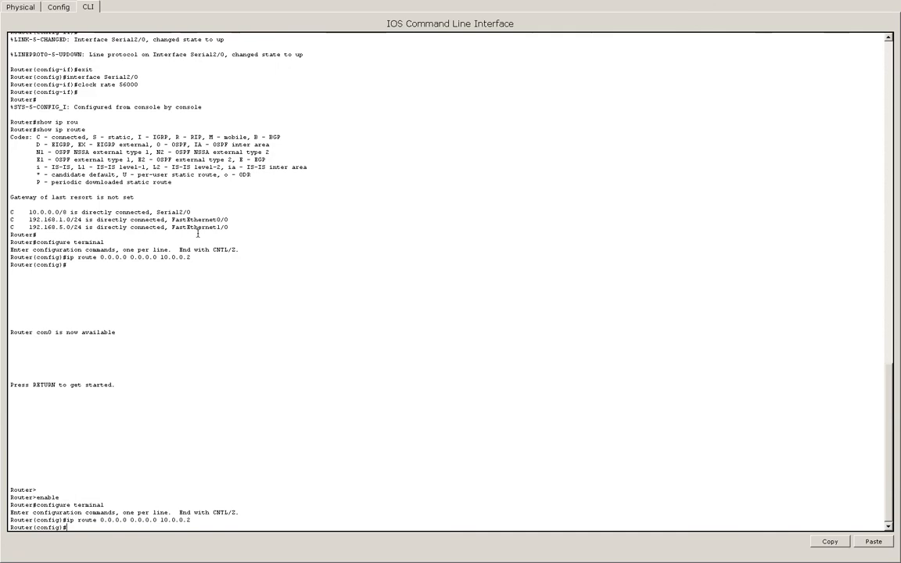
text(exit)
key(Return)
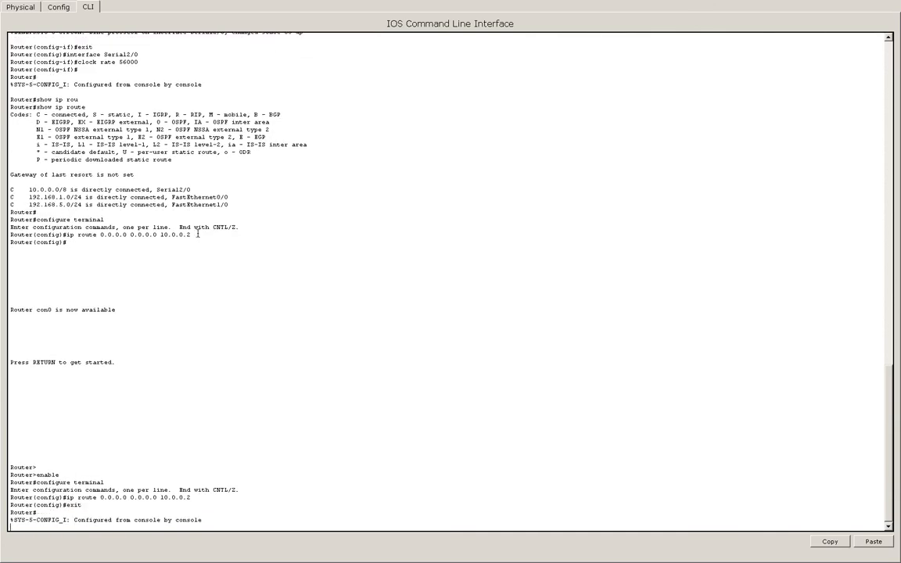
Step: Display Router0's routing table with show ip route
text(sh)
key(BackSpace)
text(w ip route)
key(Return)
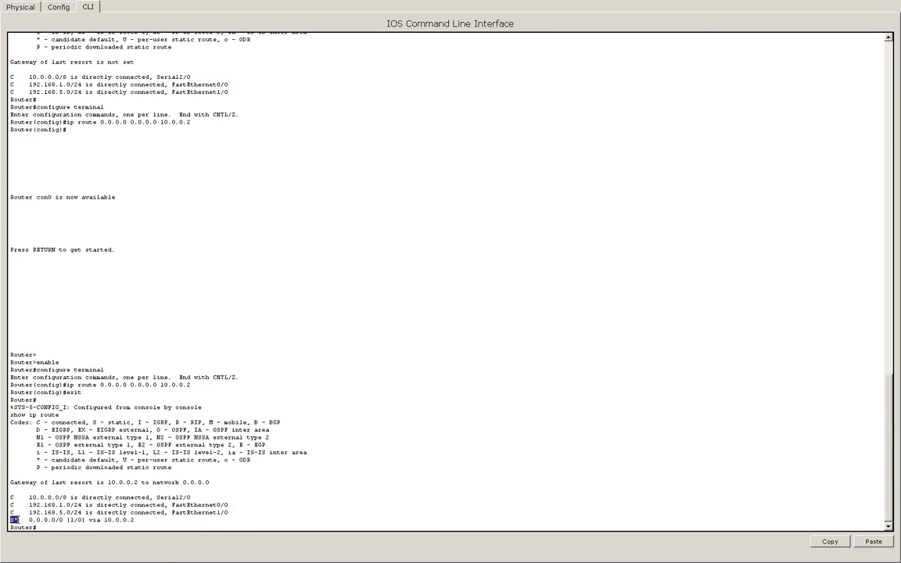
Step: Highlight Router0's S* route code and the legend entries for static and candidate default, and close the router's window
drag(11, 498, 18, 519)
drag(92, 423, 132, 422)
drag(36, 460, 48, 460)
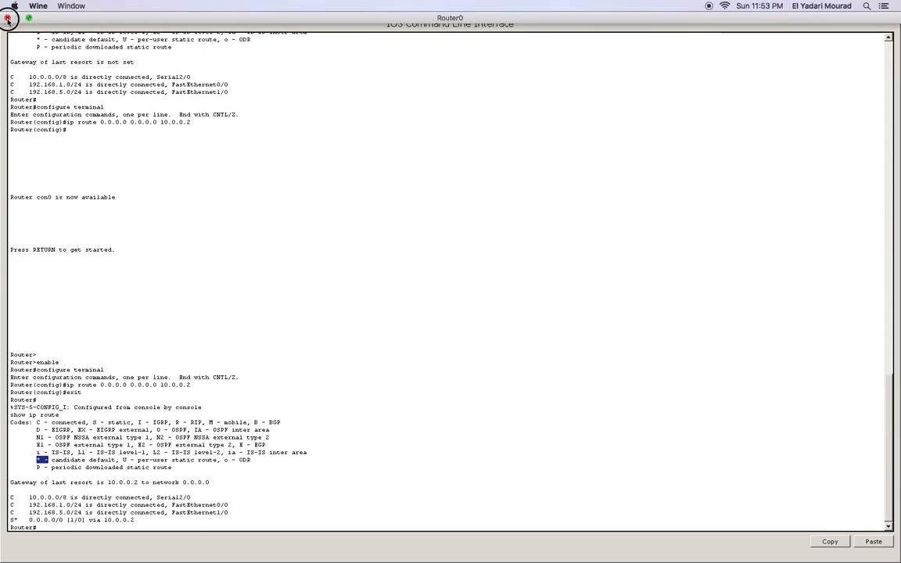
click(8, 22)
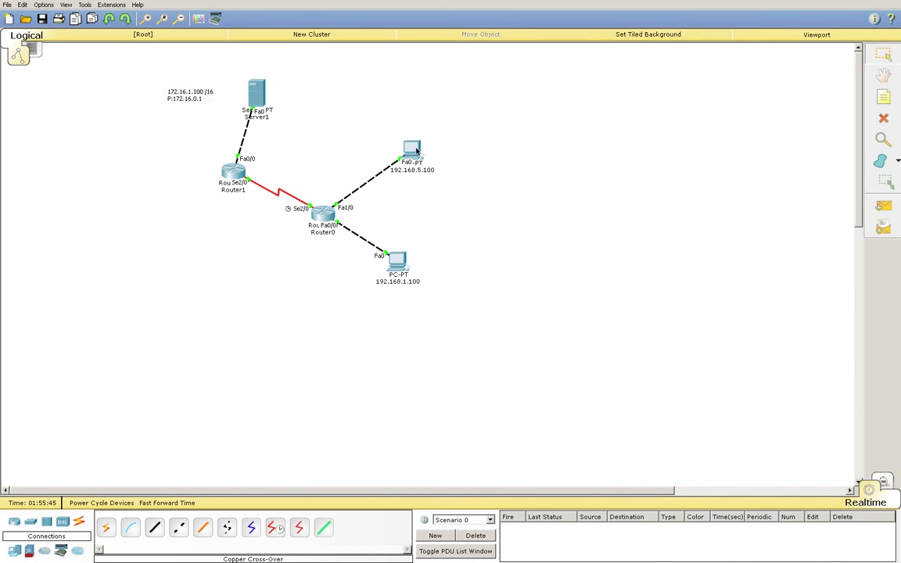
Step: Ping 172.16.1.100 from the command prompt of PC 192.168.5.100
mouse_move(416, 149)
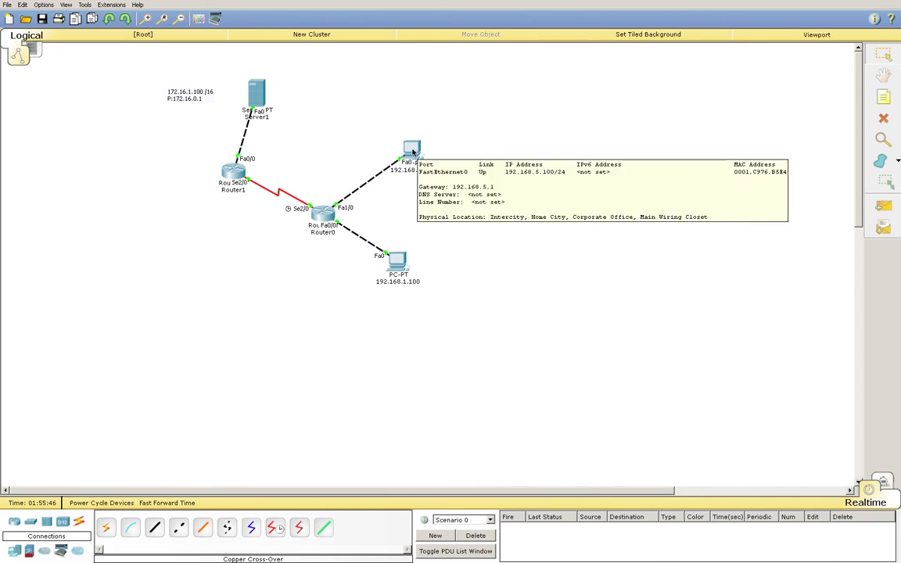
click(413, 151)
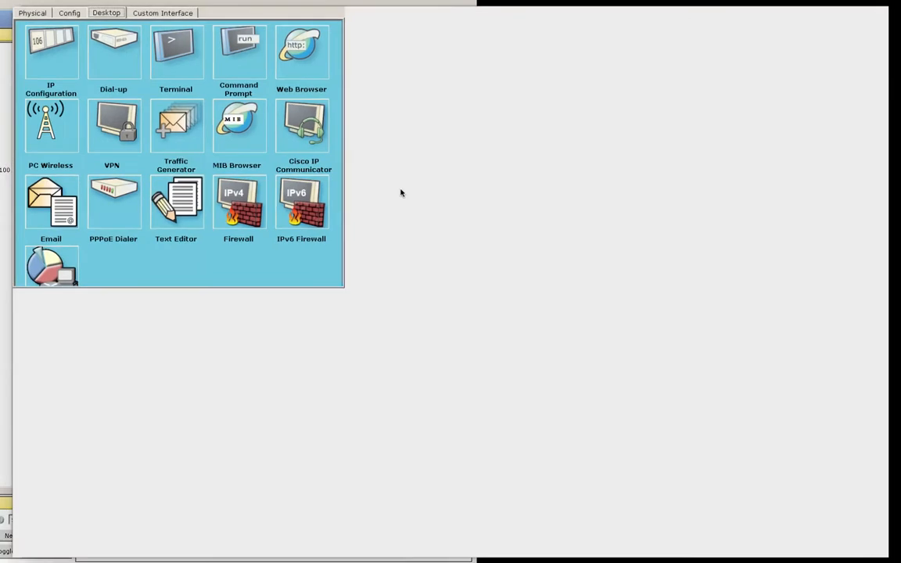
click(230, 55)
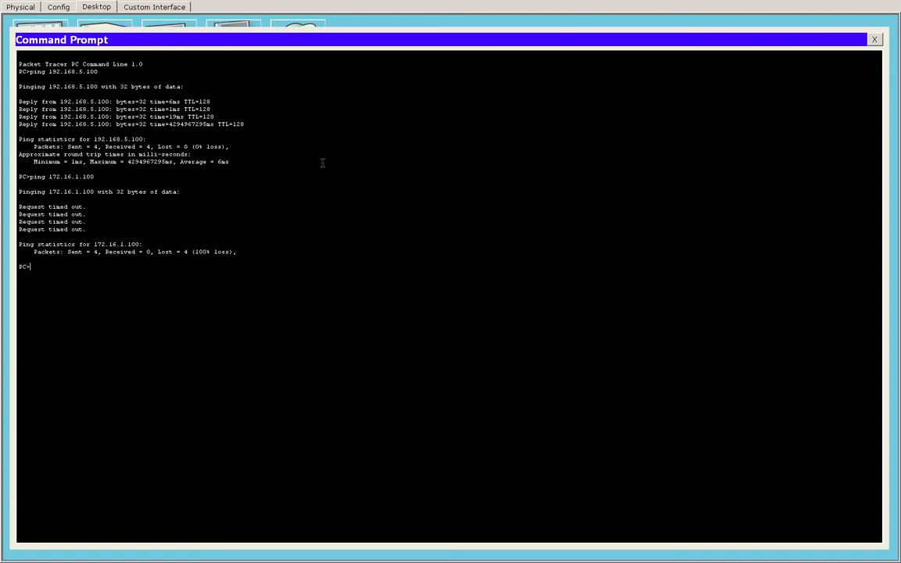
key(Up)
key(Return)
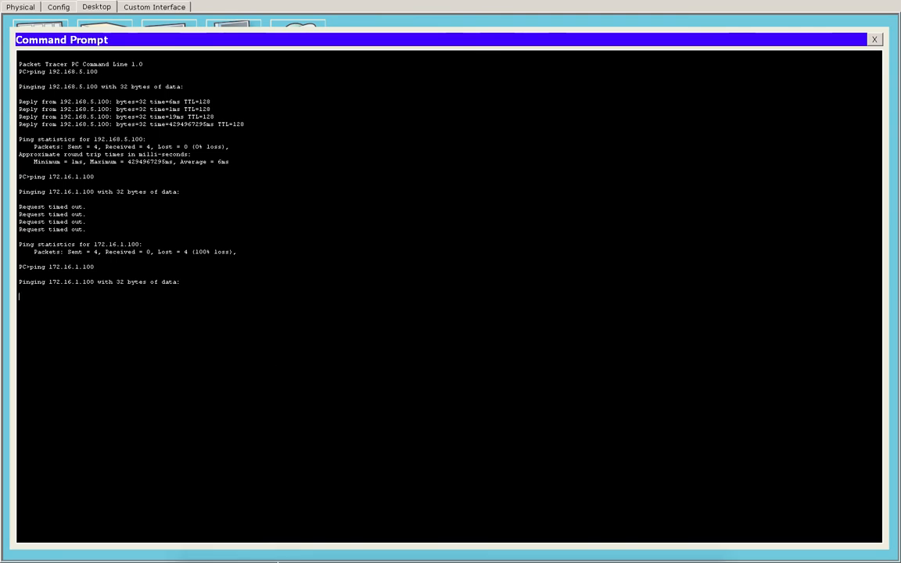
Step: Check the topology while the ping runs, return to the PC's command prompt and highlight the first result line of the ping
mouse_move(481, 547)
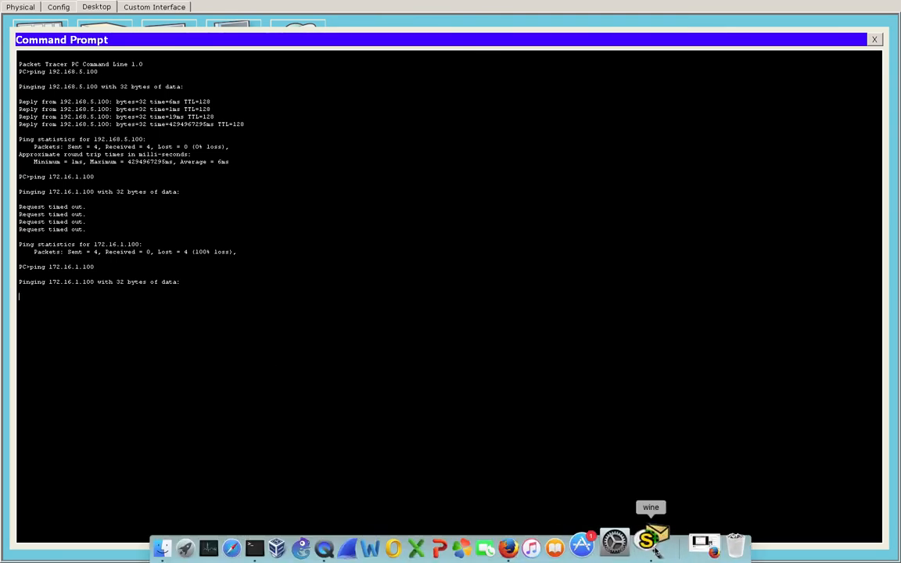
click(655, 550)
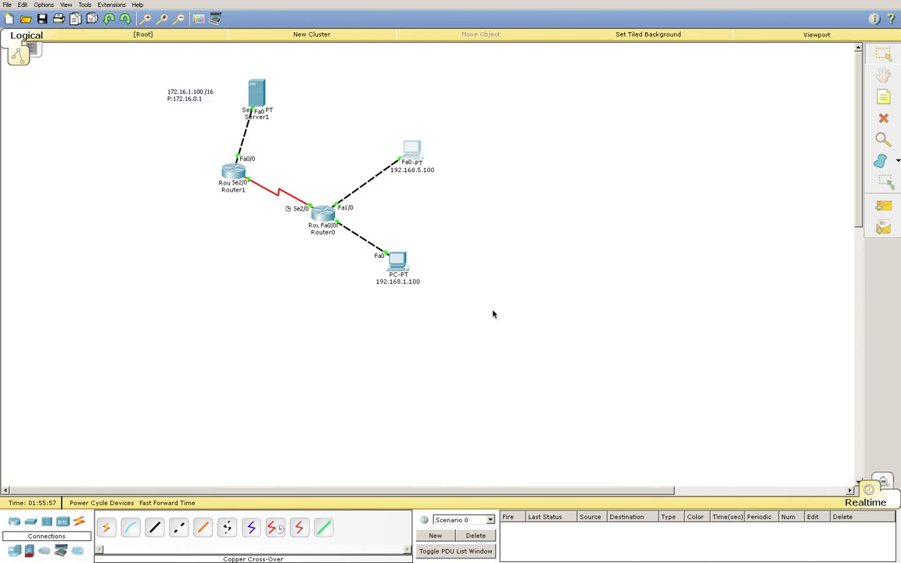
mouse_move(651, 541)
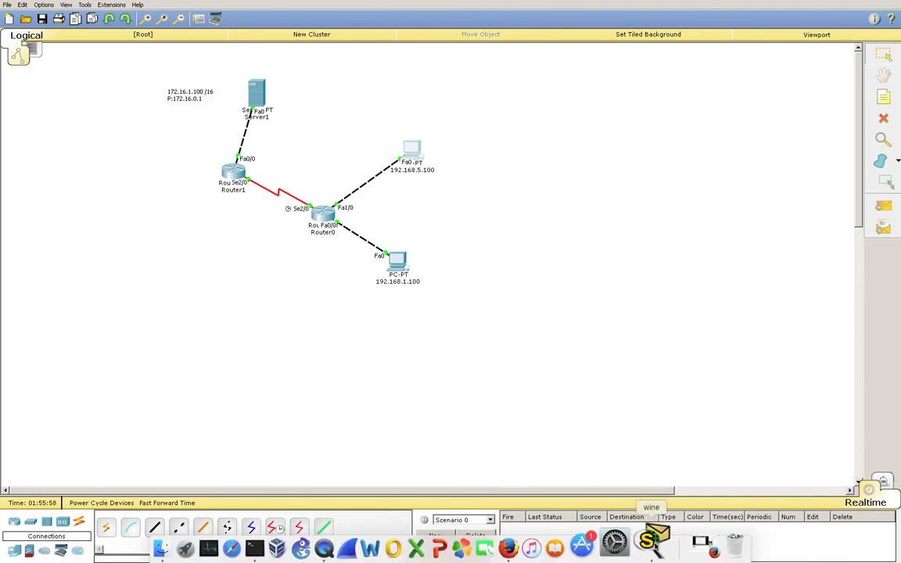
click(650, 540)
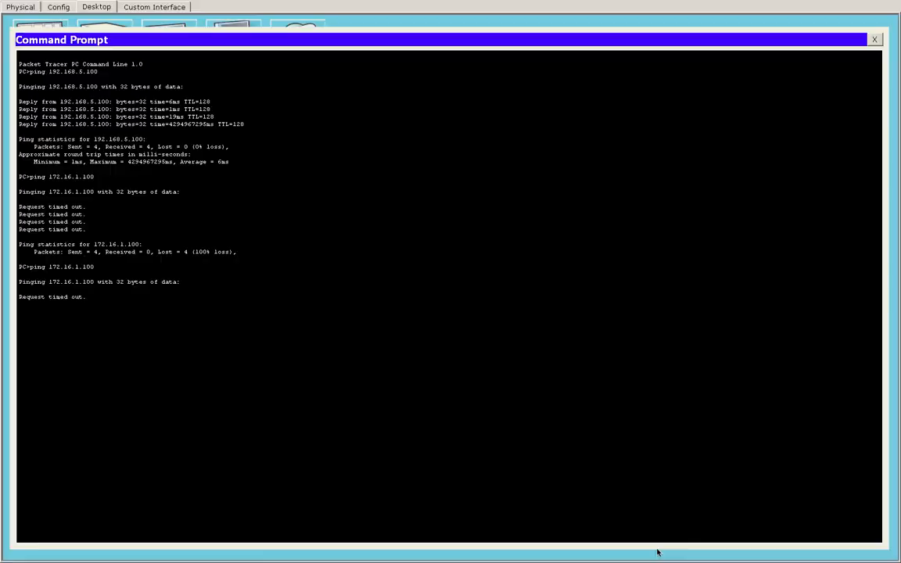
drag(19, 297, 95, 297)
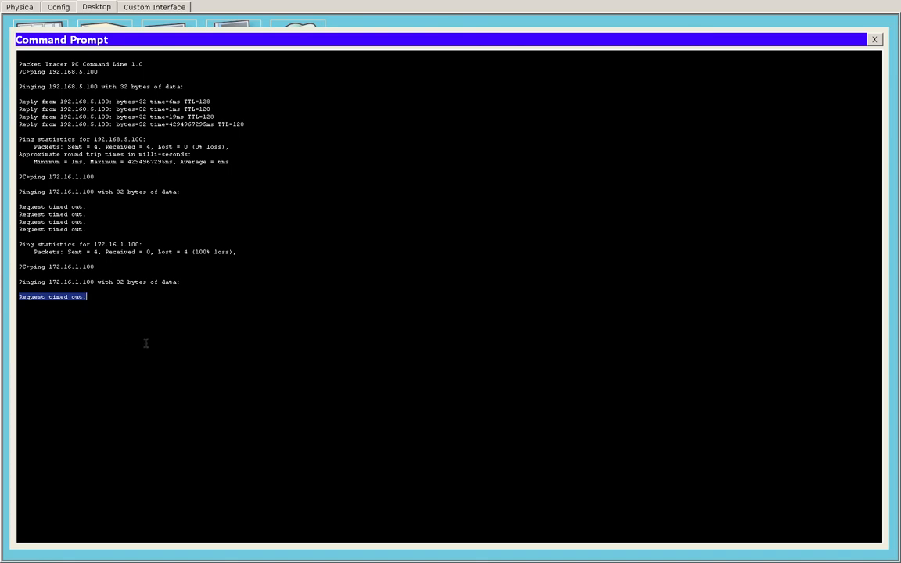
Step: Return to the topology and open Router1's static routing configuration
mouse_move(11, 4)
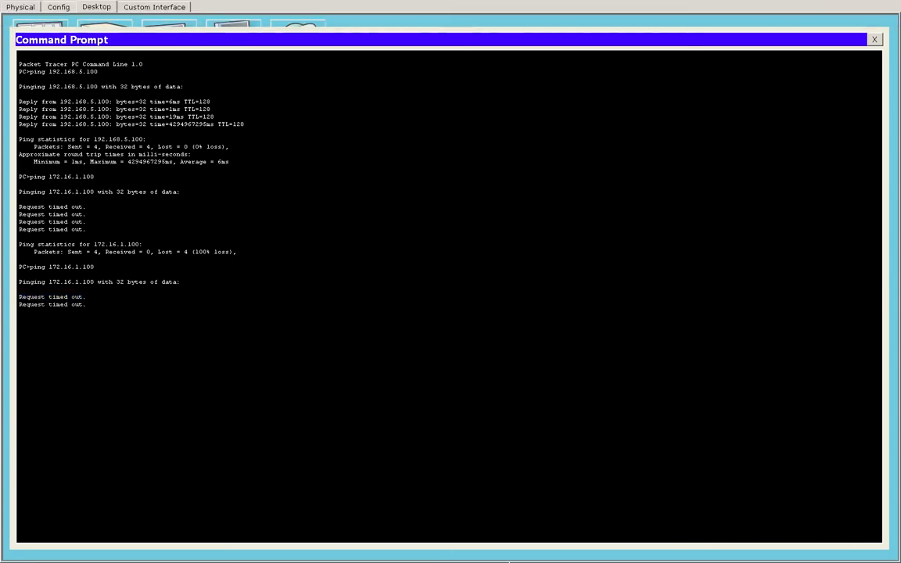
mouse_move(583, 556)
click(652, 547)
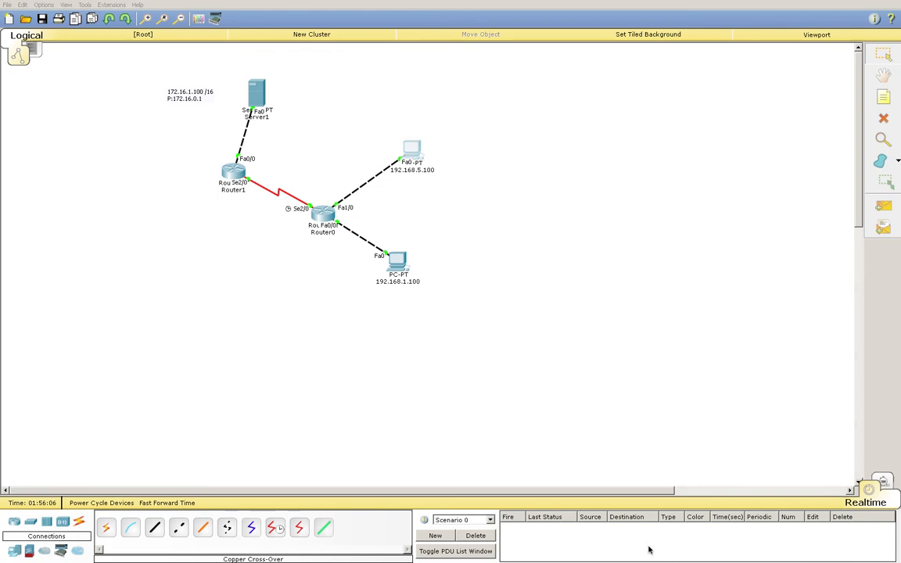
click(232, 177)
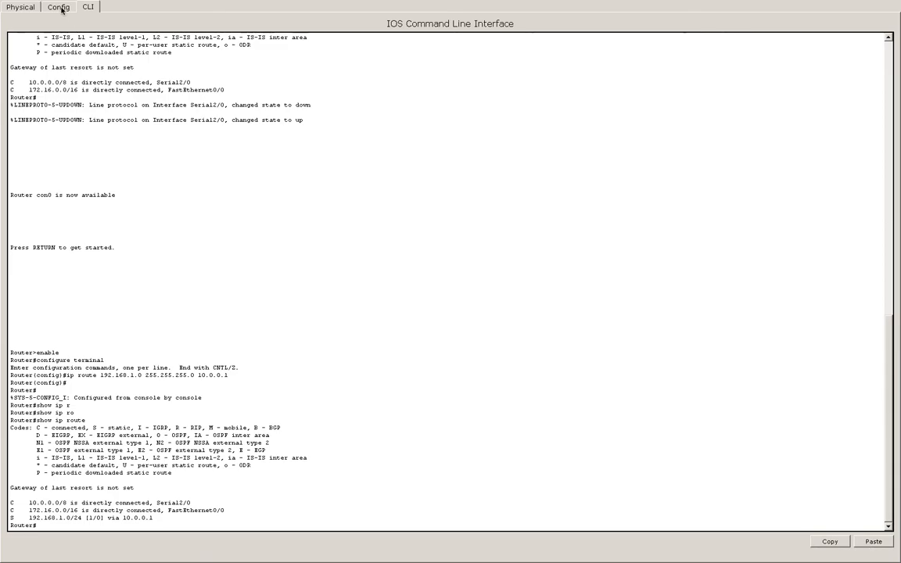
click(59, 8)
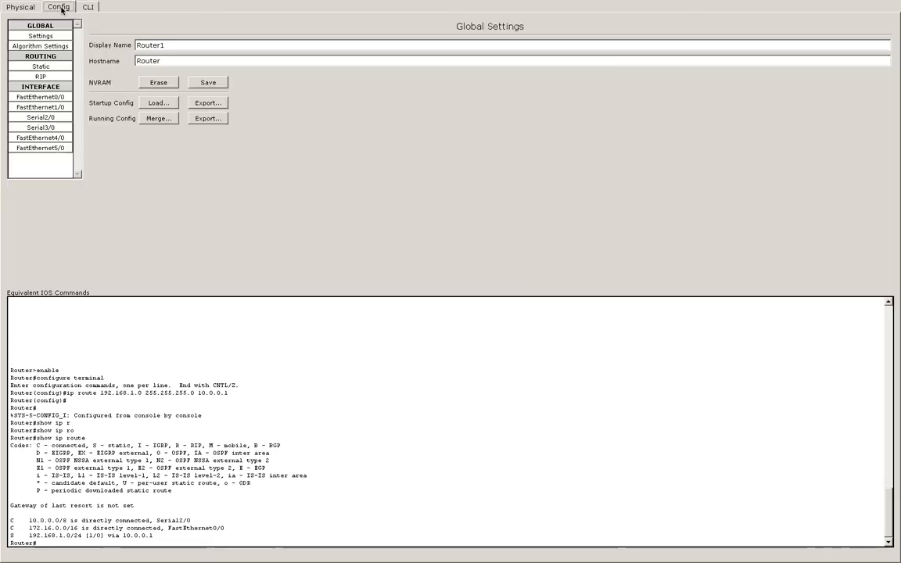
click(54, 67)
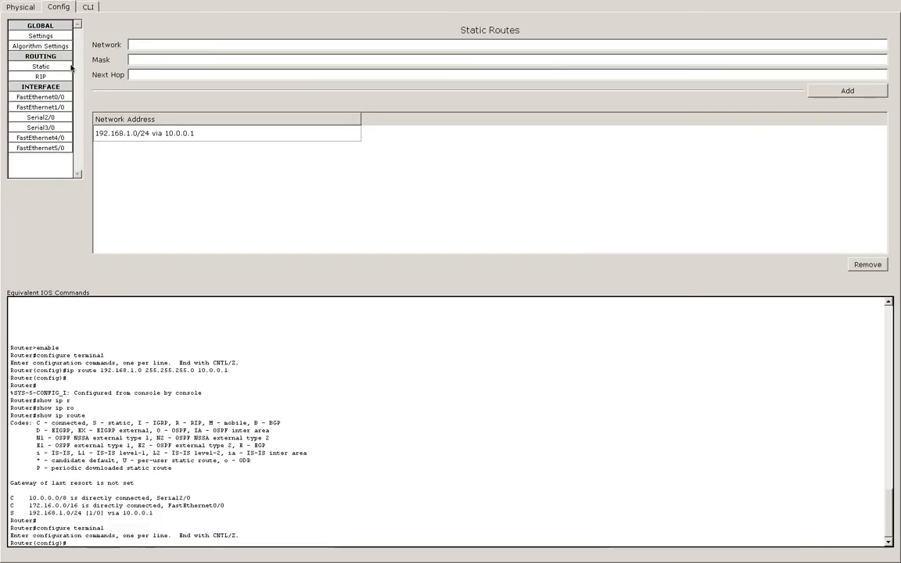
Step: Enter network 192.168.5.0 with mask 255.255.255.0 for a new static route on Router1
click(161, 44)
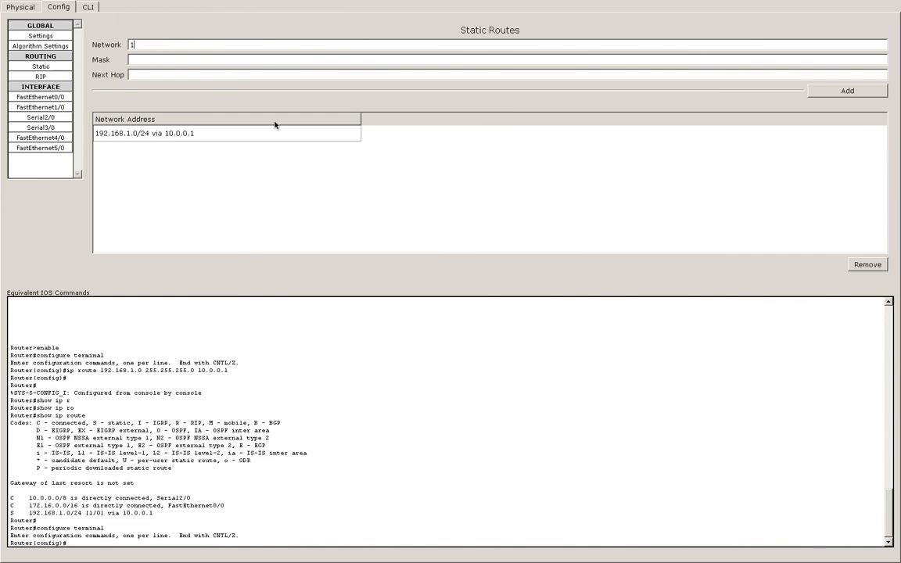
text(192)
text(.168)
text(.5.1)
click(216, 58)
text(255.255.255)
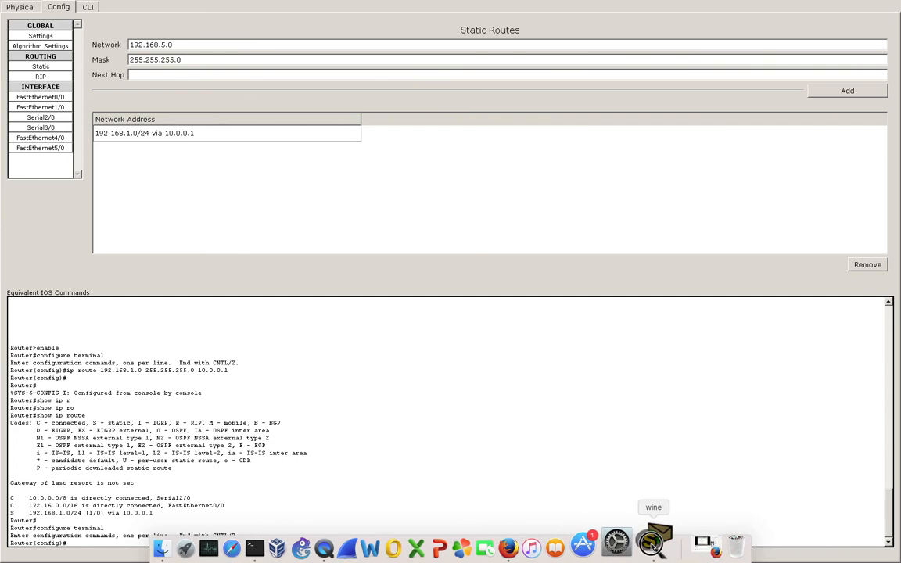
Step: Close the command prompt and window of PC 192.168.5.100 and return to Router1's static routes
click(654, 541)
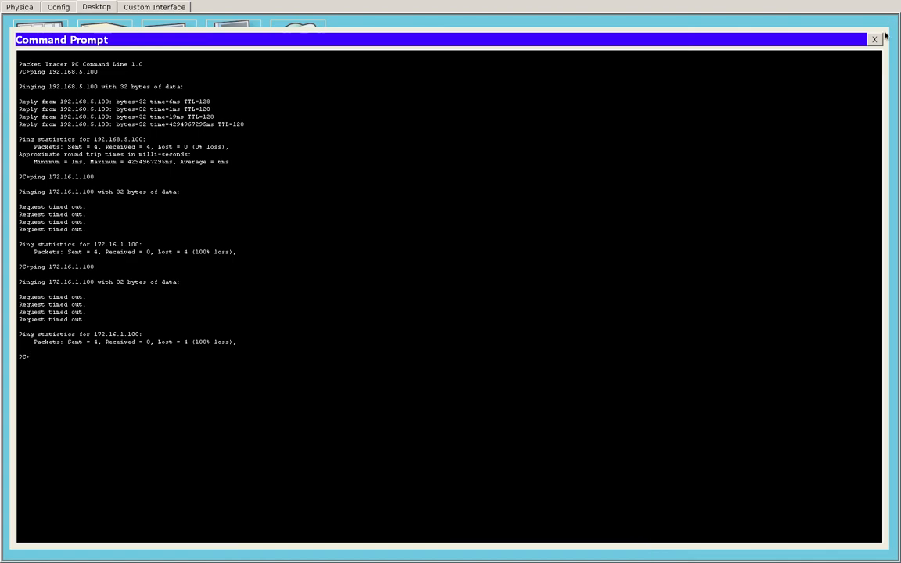
click(875, 40)
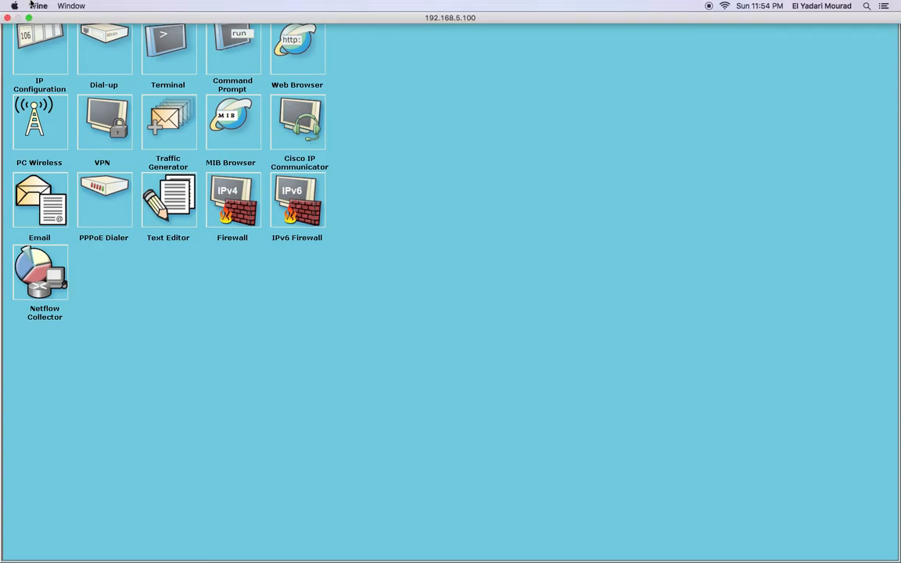
click(8, 18)
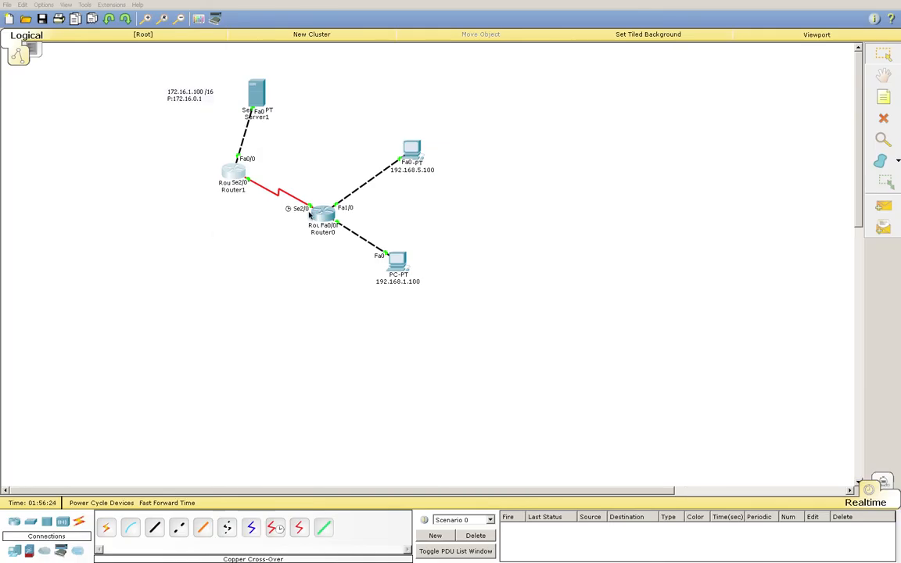
mouse_move(602, 548)
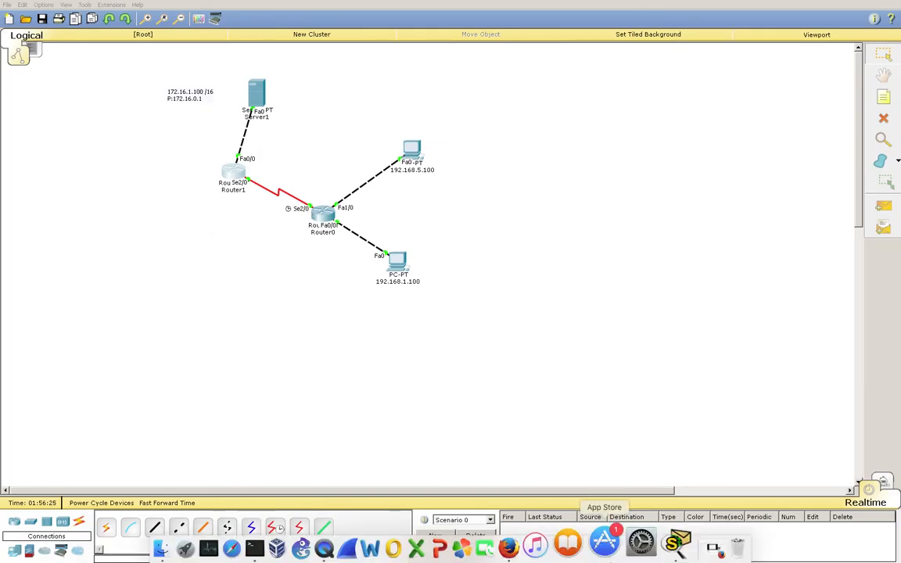
click(656, 539)
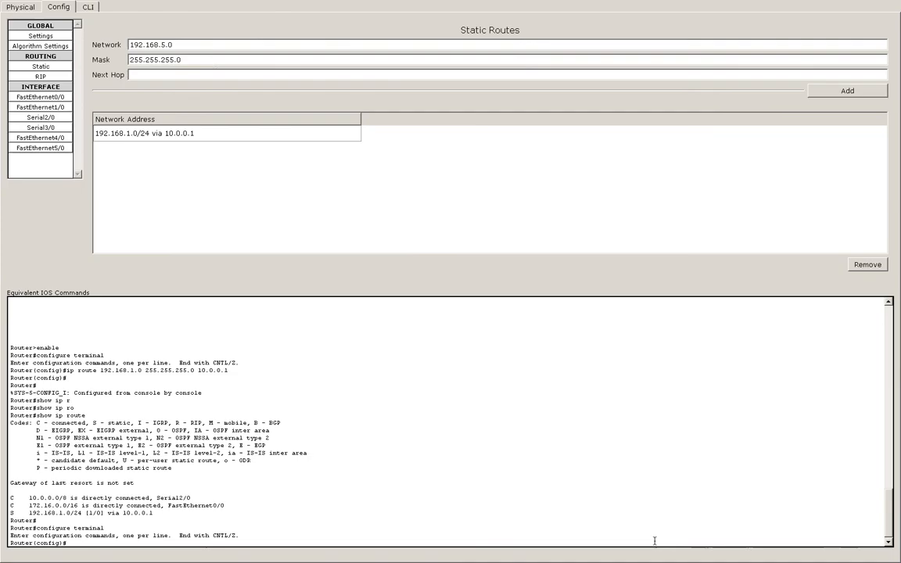
Step: Set the next hop to 10.0.0.1, add the static route on Router1 and close the router's window
click(213, 73)
text(10.0.0.1)
click(829, 92)
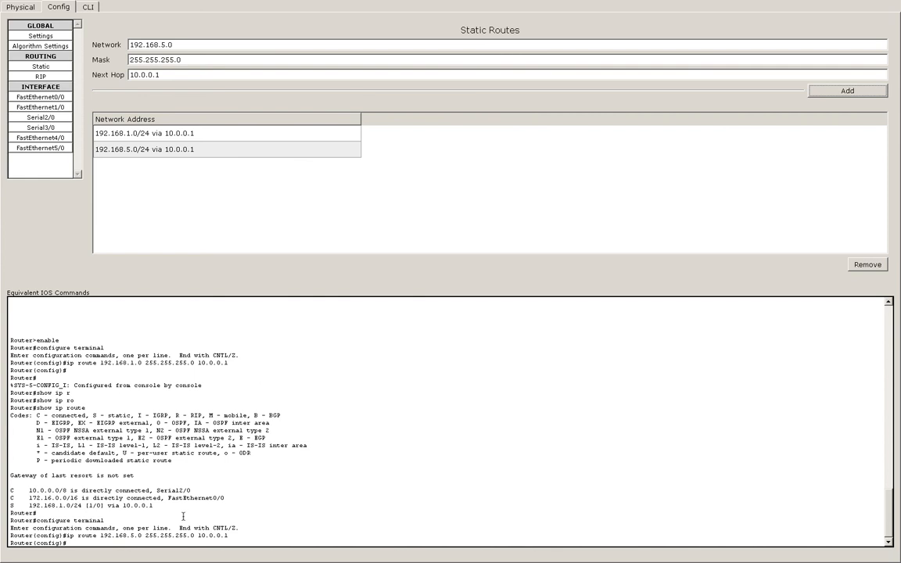
click(8, 18)
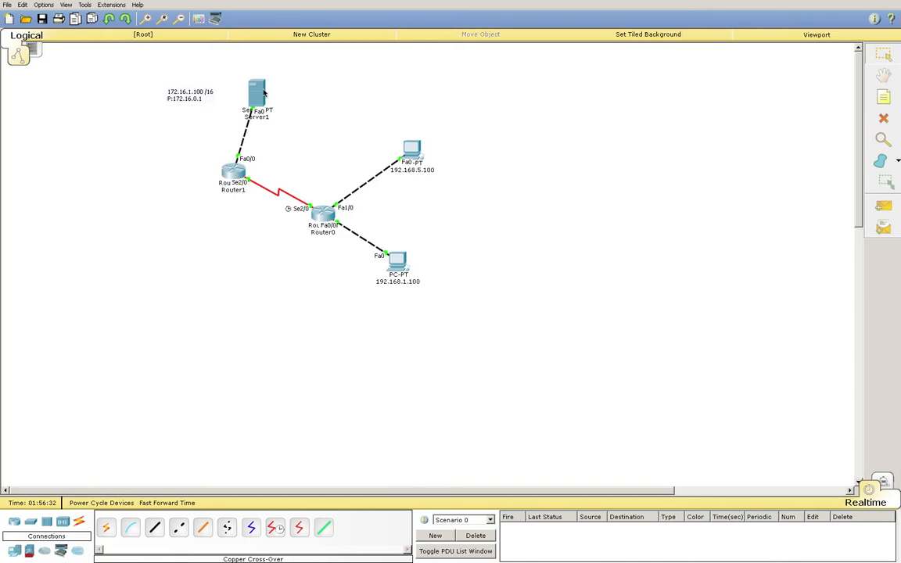
Step: Reopen the command prompt of PC 192.168.5.100 and repeat the ping to 172.16.1.100
click(413, 147)
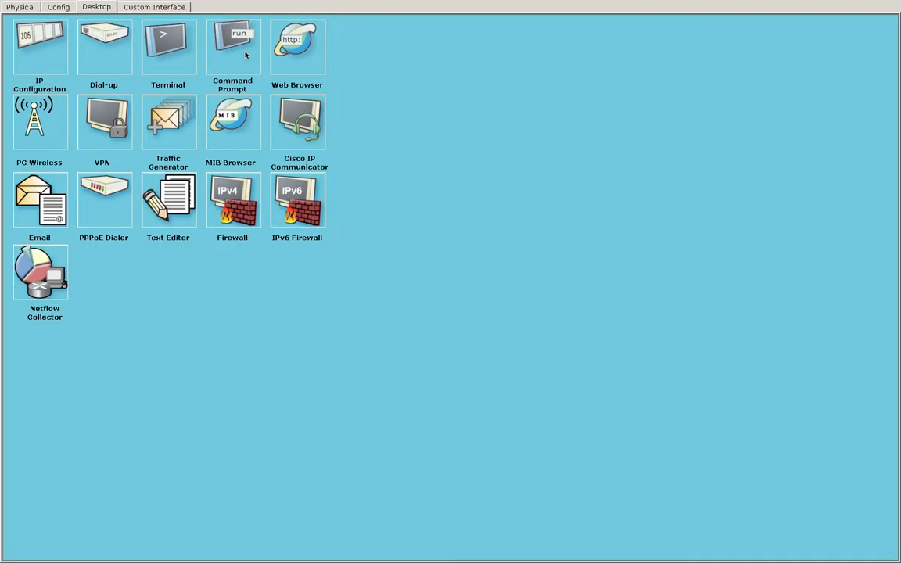
click(225, 52)
key(Up)
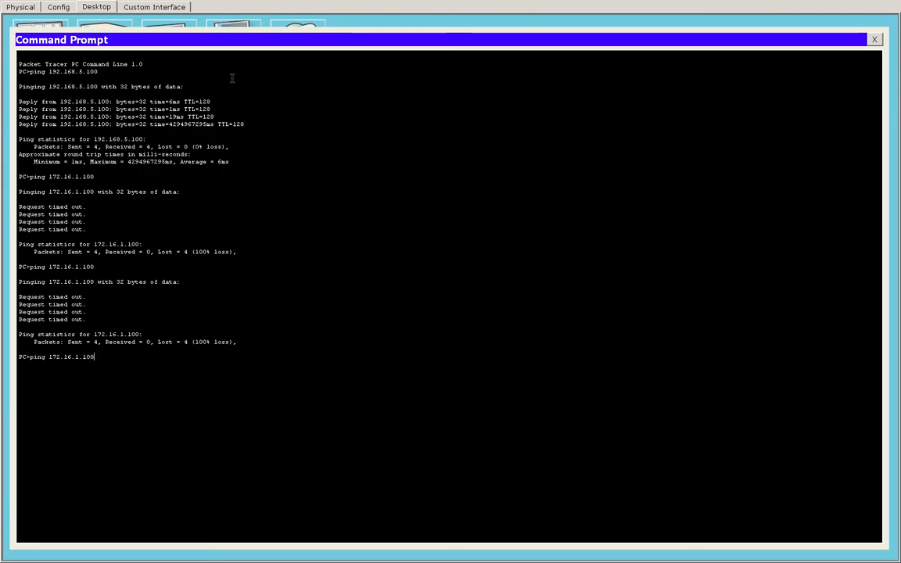
key(Return)
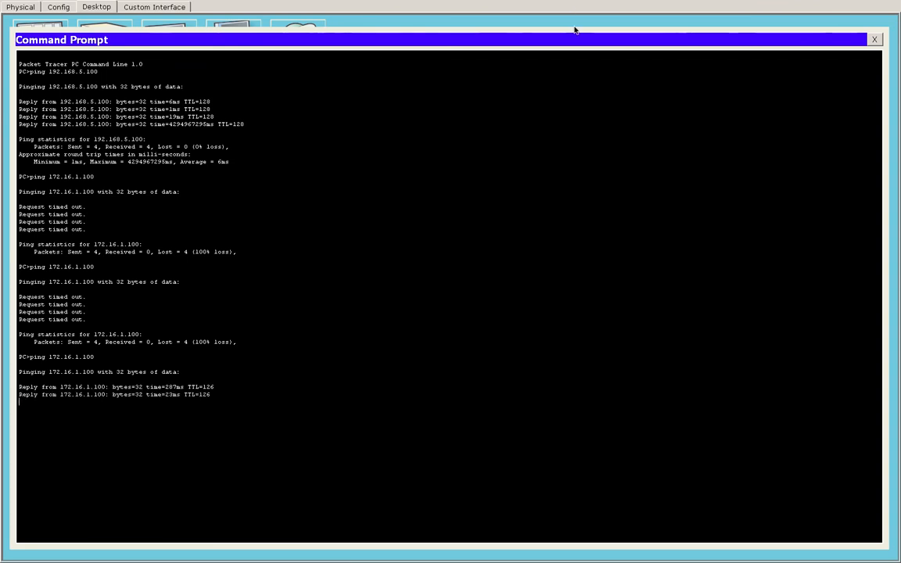
mouse_move(485, 3)
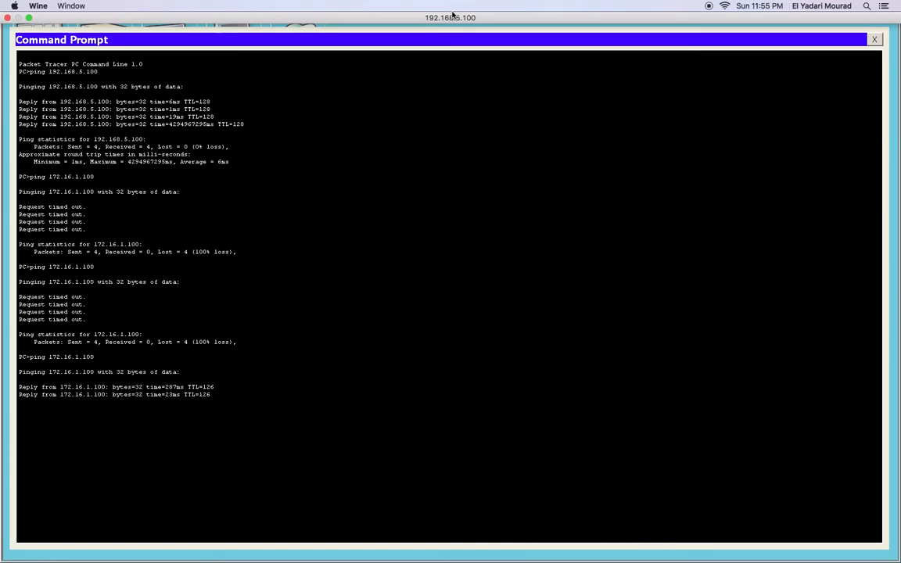